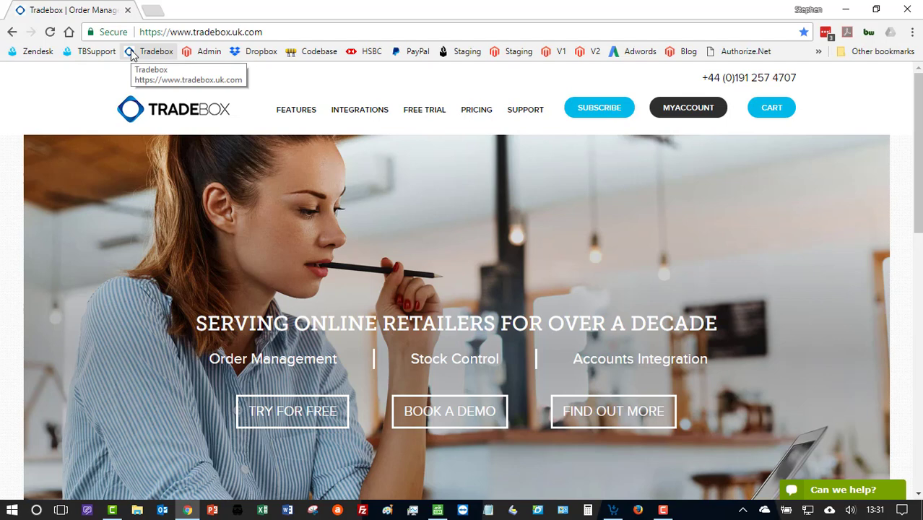
Open the "Setting up Sage Integration (ART)" guide from the Sage integration's videos and guides on the Tradebox website
left_click(362, 113)
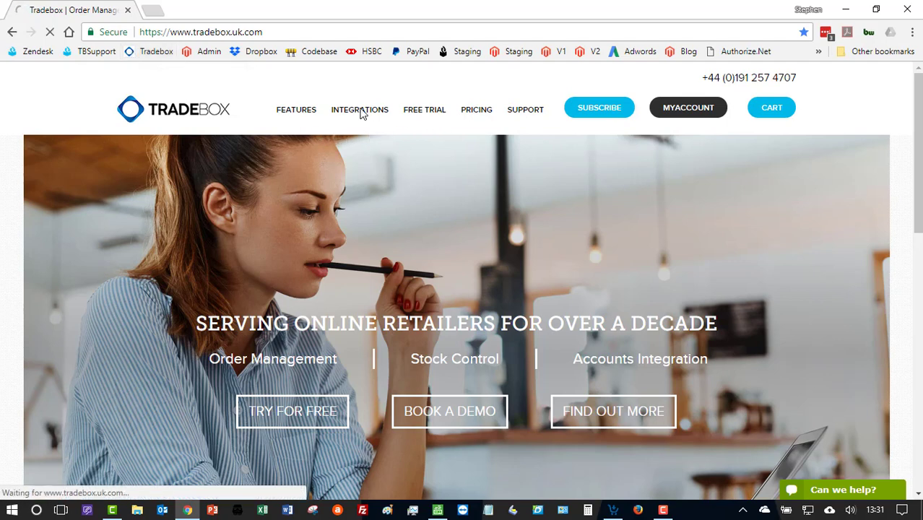
scroll(530, 268, "down", 7)
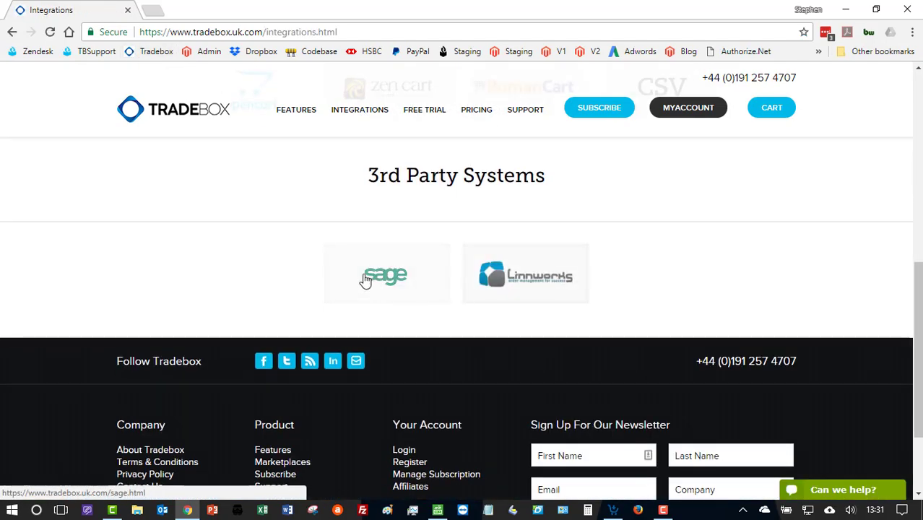
left_click(366, 280)
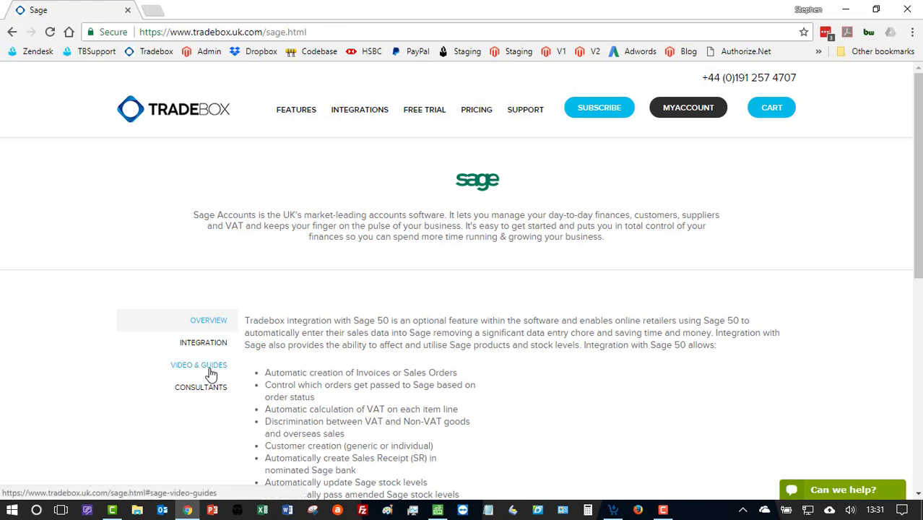
left_click(210, 367)
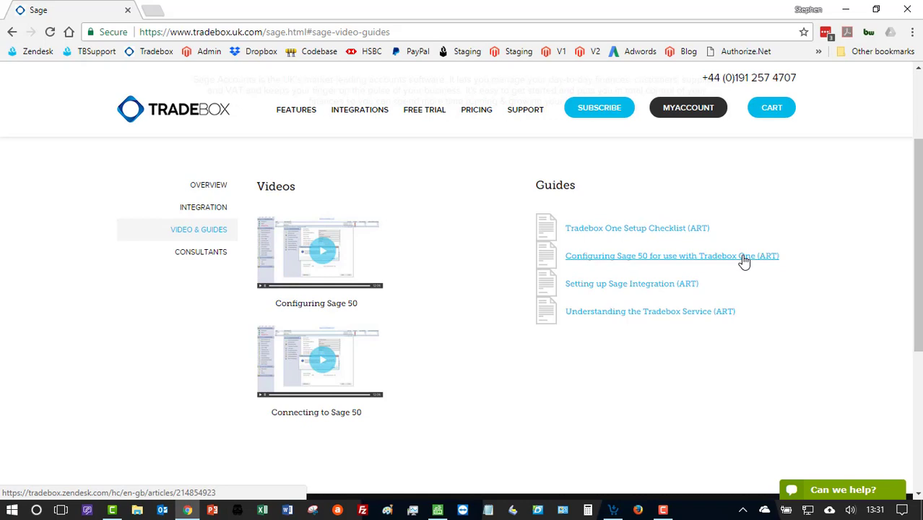
left_click(666, 284)
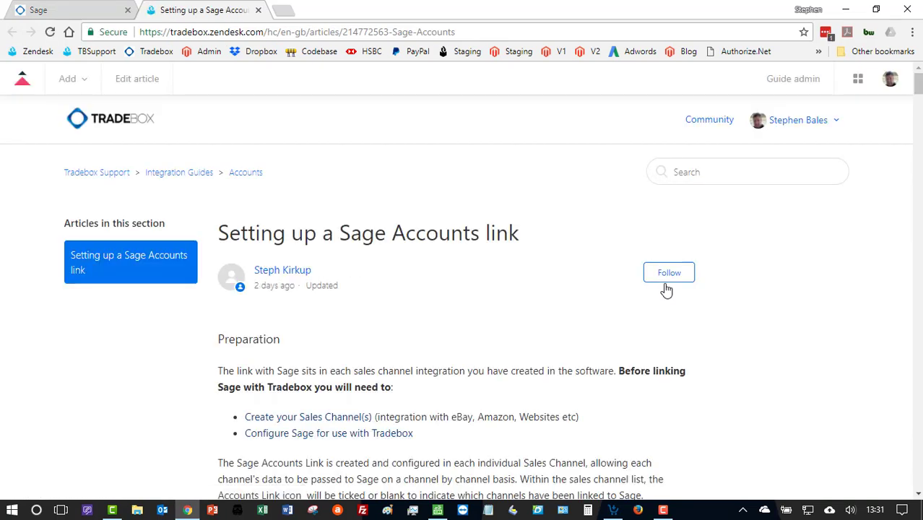
Read through the Sage Accounts link guide's preparation, connection and postings sections, then return to its preparation notes
scroll(666, 289, "down", 4)
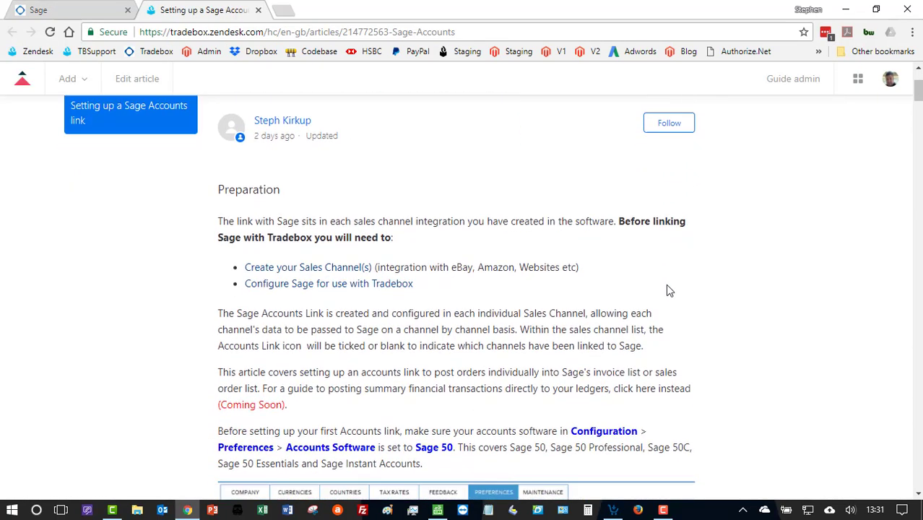
scroll(671, 291, "down", 5)
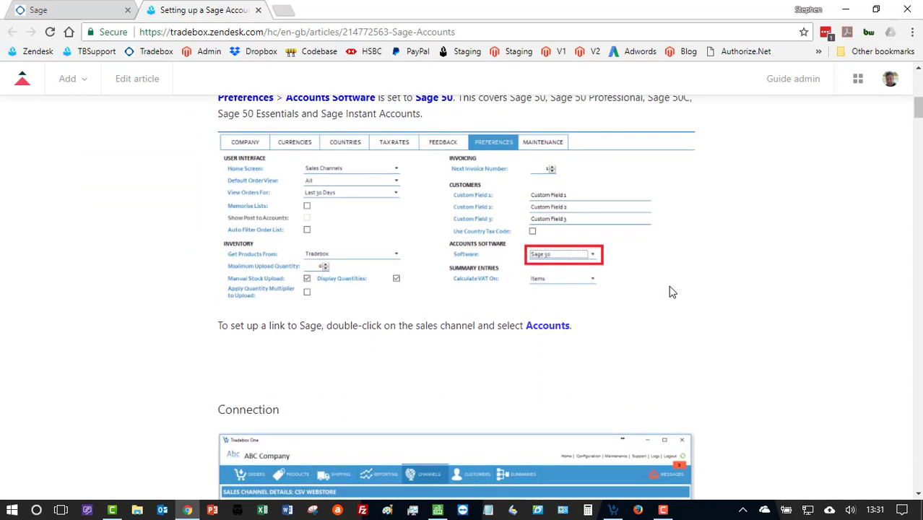
scroll(670, 291, "down", 9)
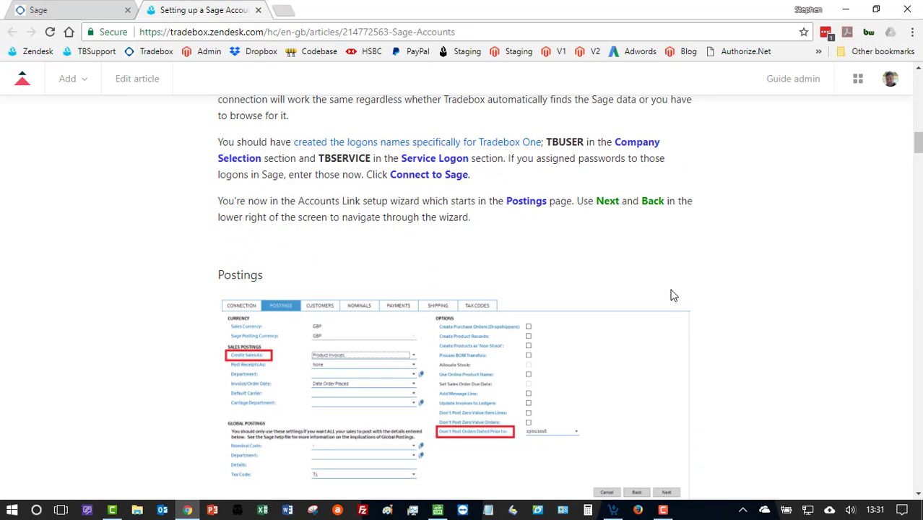
scroll(670, 294, "down", 5)
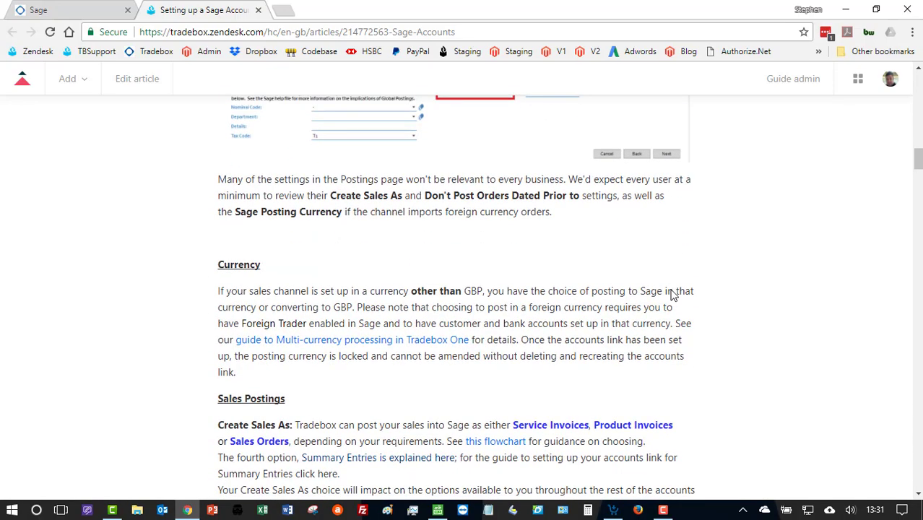
scroll(670, 292, "down", 3)
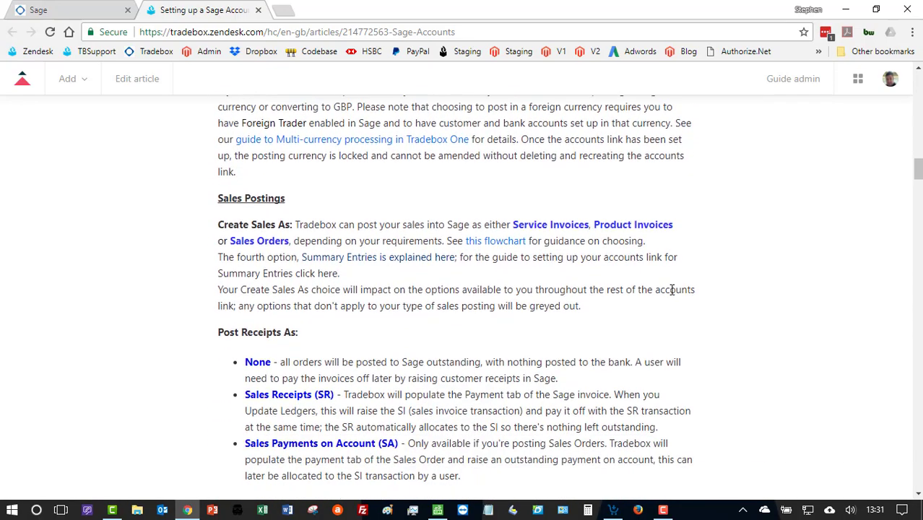
scroll(672, 295, "up", 6)
scroll(670, 295, "up", 18)
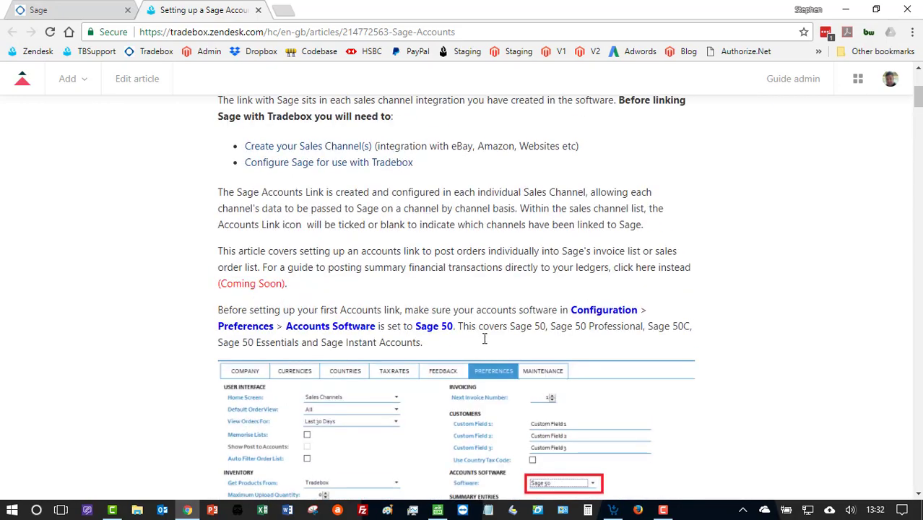
Switch to Sage 50 Accounts and check the Test Company's invoice and sales order lists
left_click(439, 510)
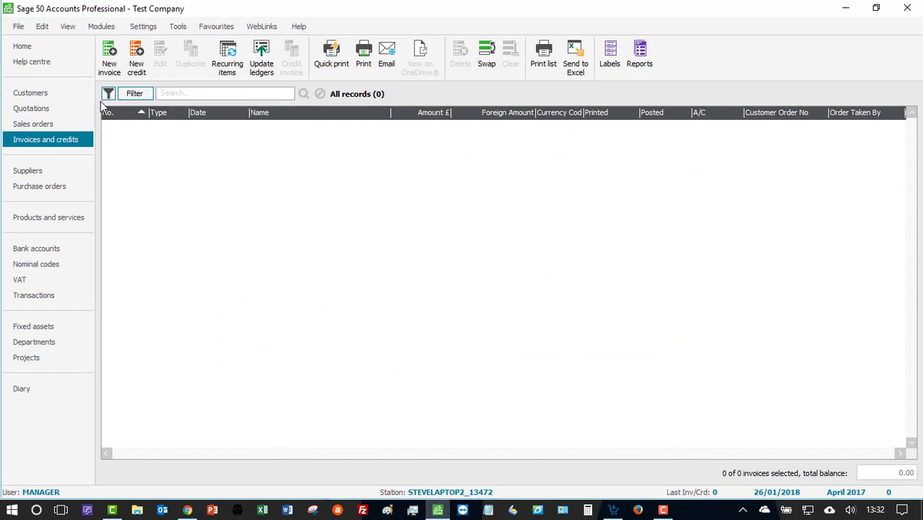
left_click(108, 94)
left_click(108, 94)
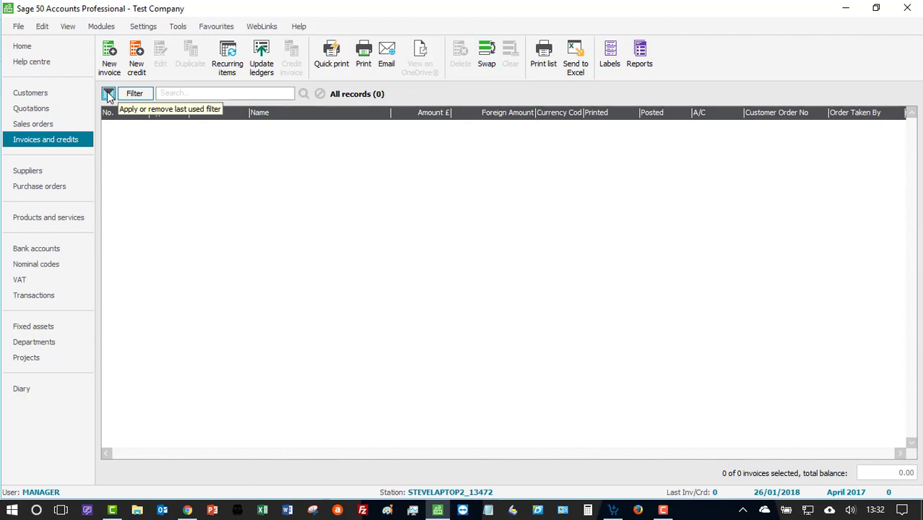
left_click(55, 123)
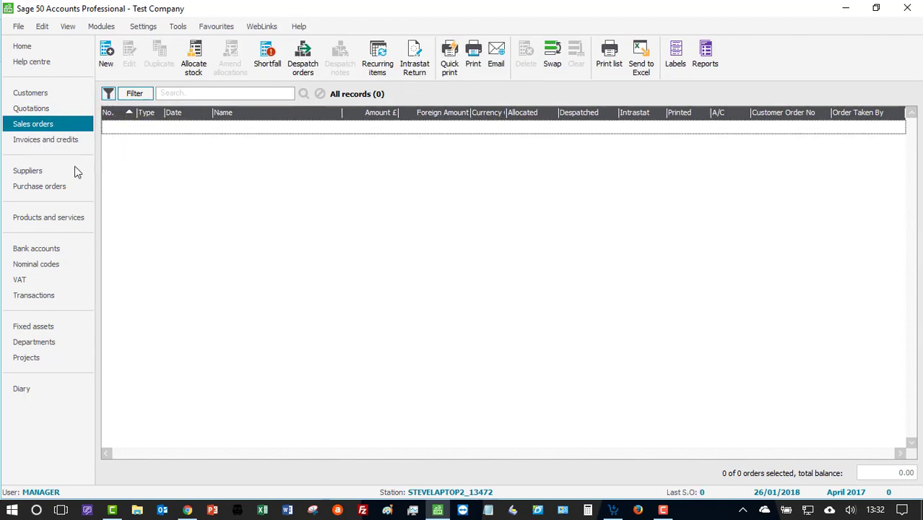
Review the customer accounts in Sage, going through the Amazon accounts and WEBSALES
left_click(40, 96)
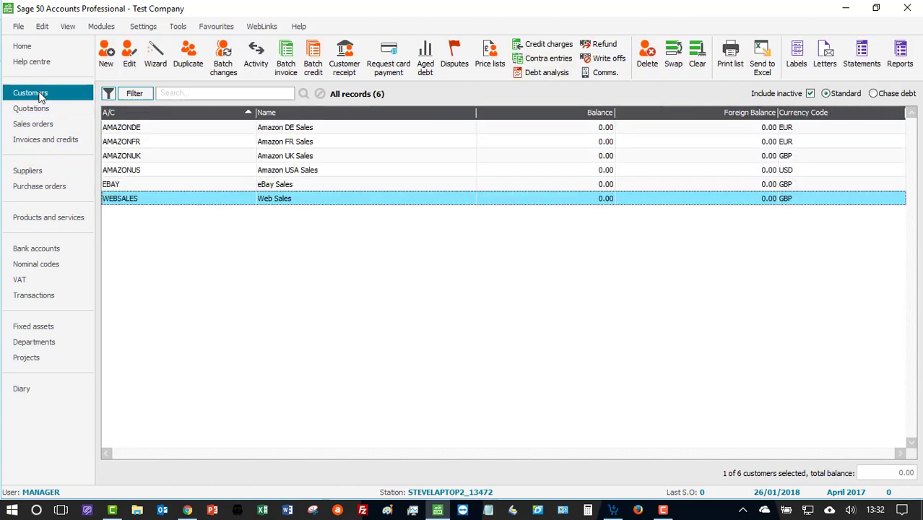
left_click(162, 129)
left_click(154, 142)
left_click(151, 158)
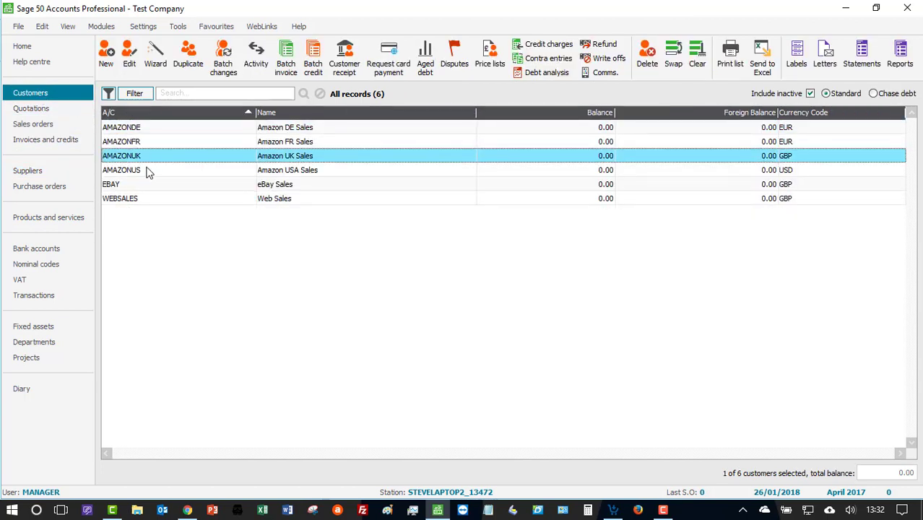
left_click(147, 172)
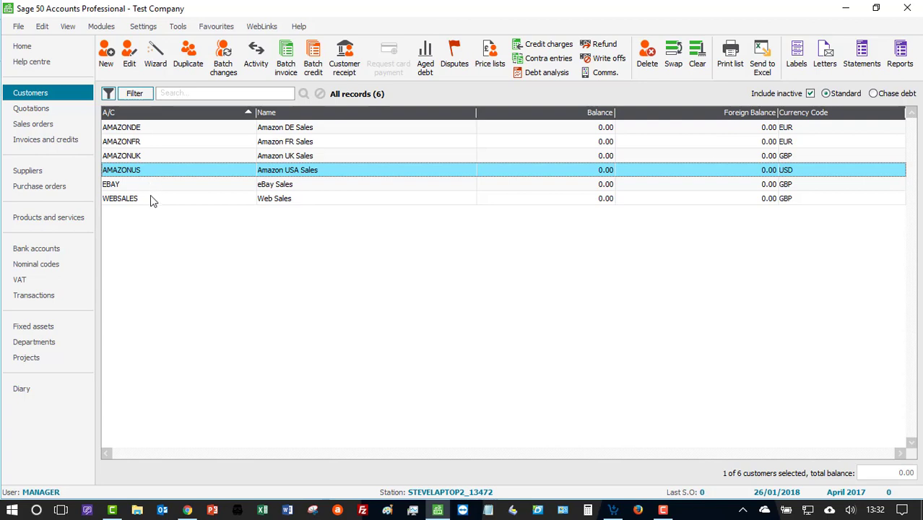
left_click(150, 198)
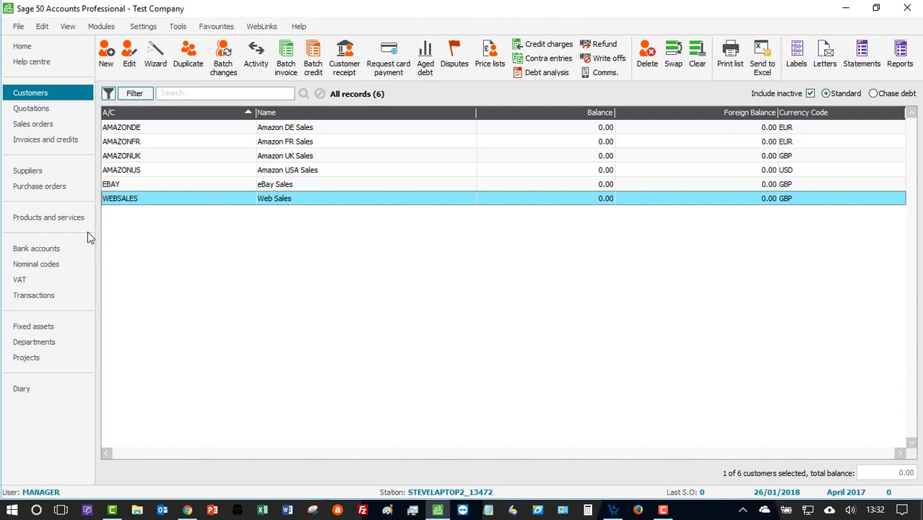
Check the Sage bank accounts and the transactions list, then go back to invoices and credits
left_click(53, 250)
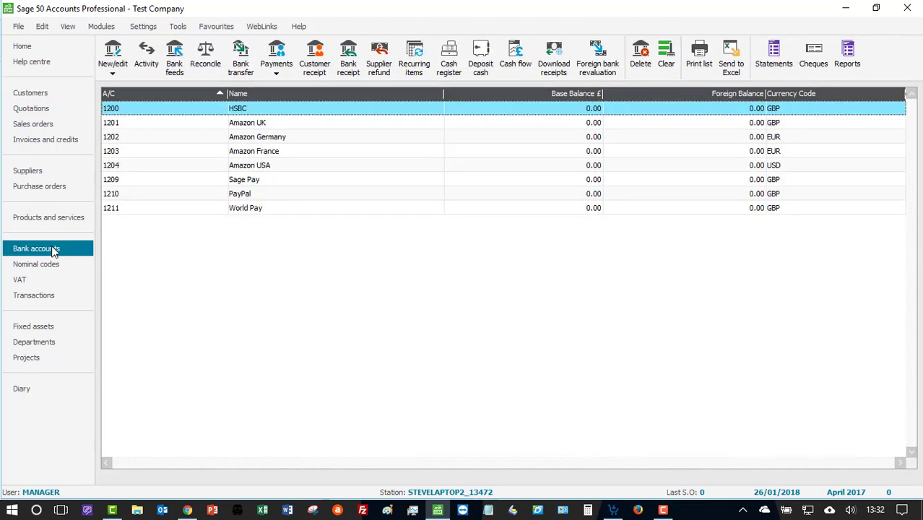
left_click(15, 298)
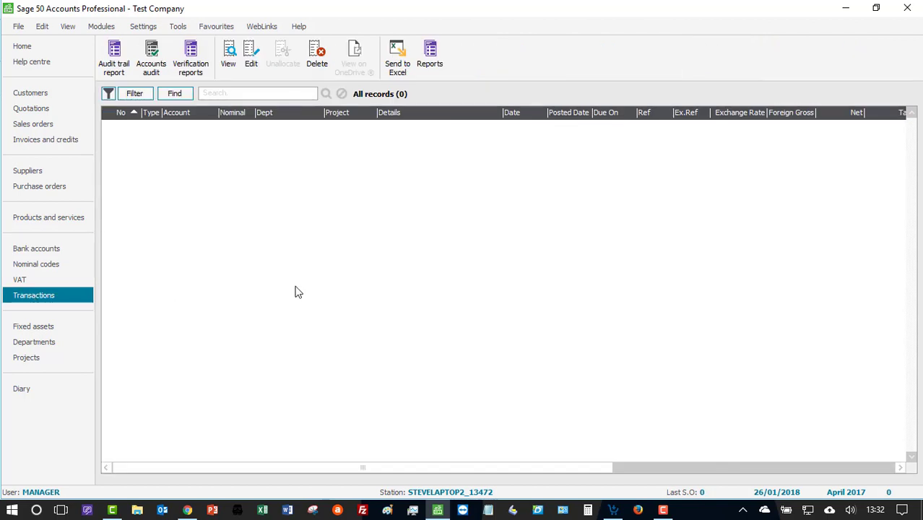
left_click(49, 142)
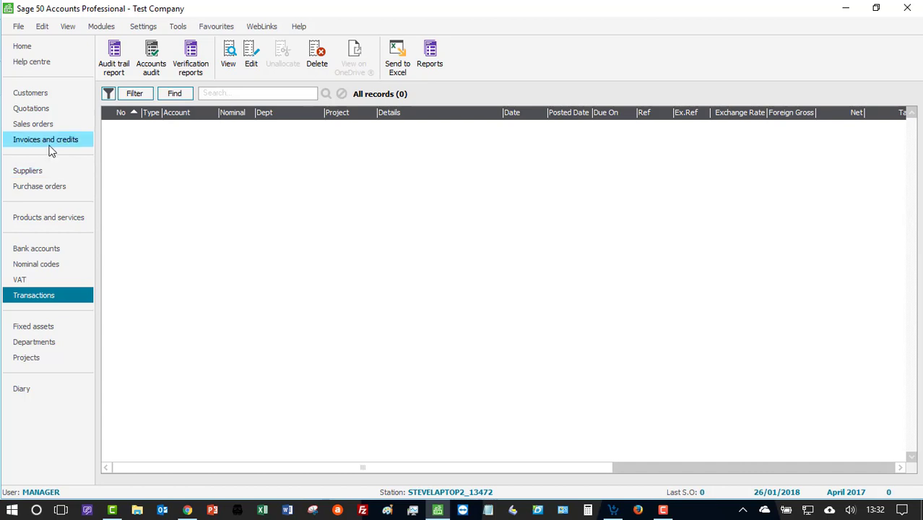
Switch to Tradebox One, review the downloaded orders and return to the sales channel list
left_click(613, 510)
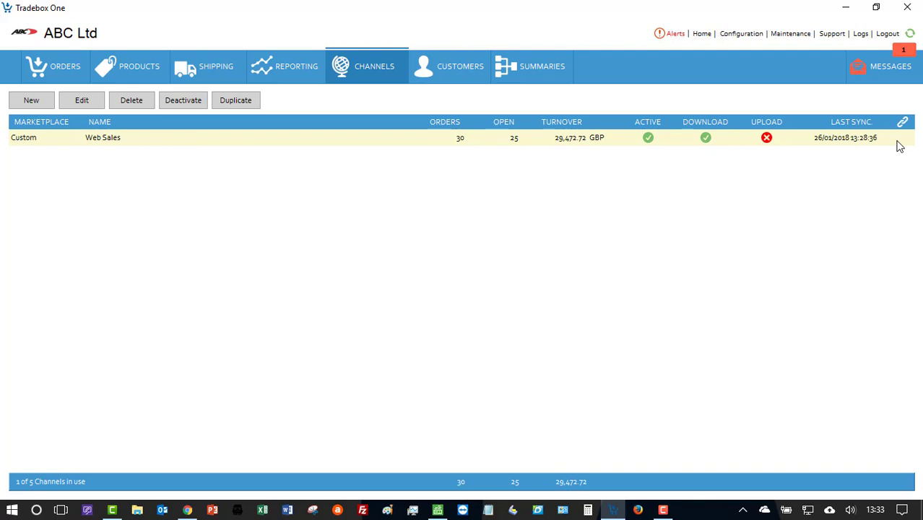
left_click(52, 70)
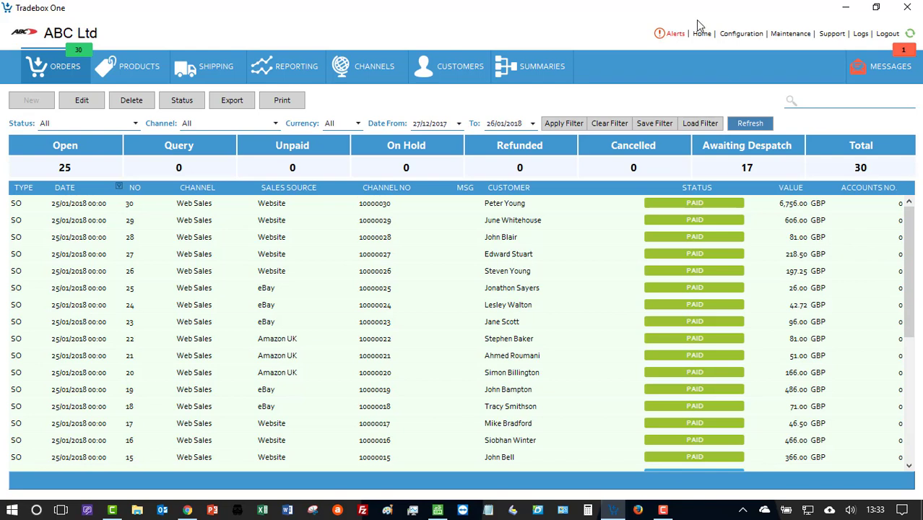
left_click(377, 70)
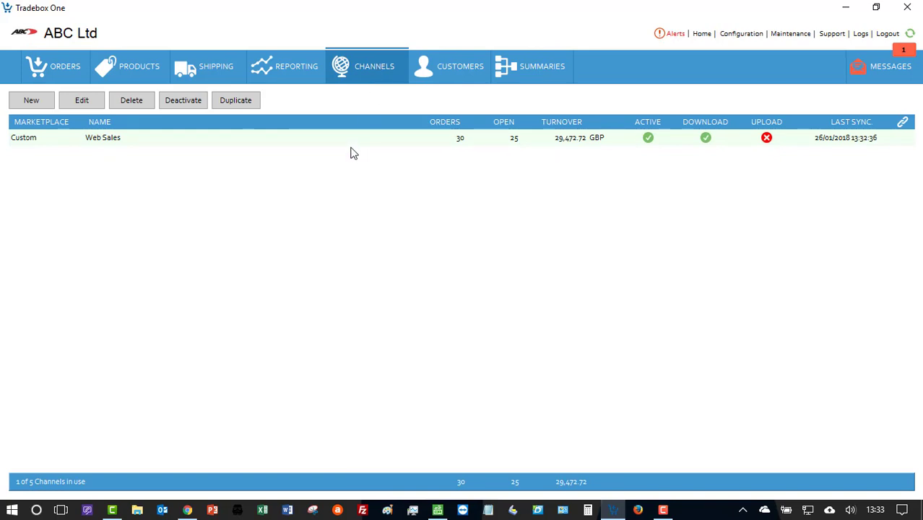
Check in the Tradebox preferences that the accounts software is set to Sage 50
left_click(804, 38)
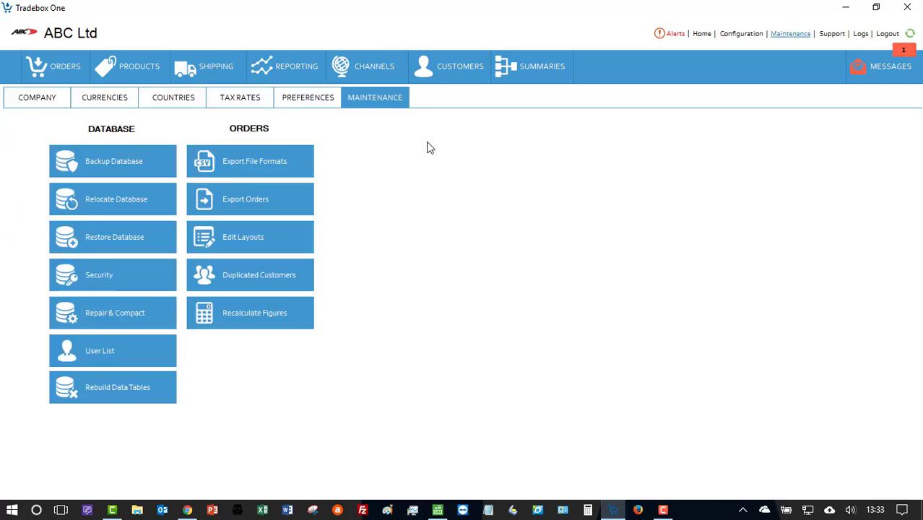
left_click(322, 100)
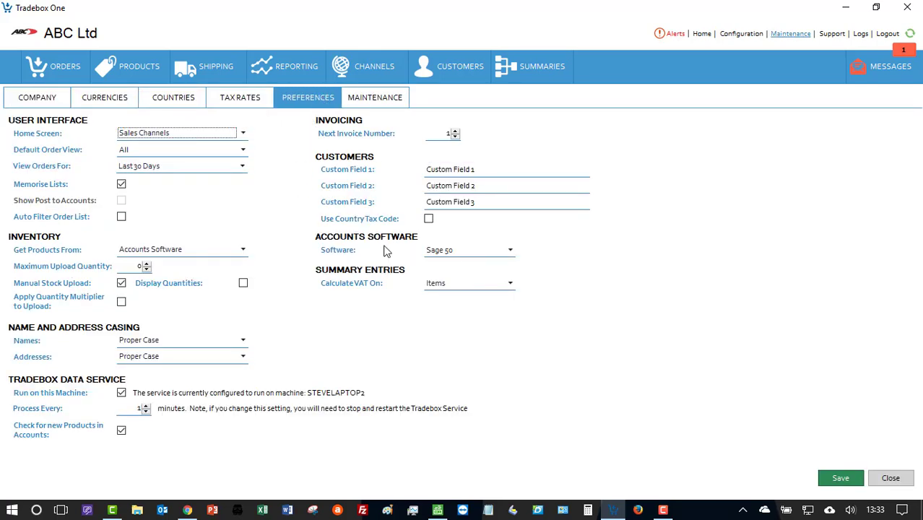
left_click(503, 257)
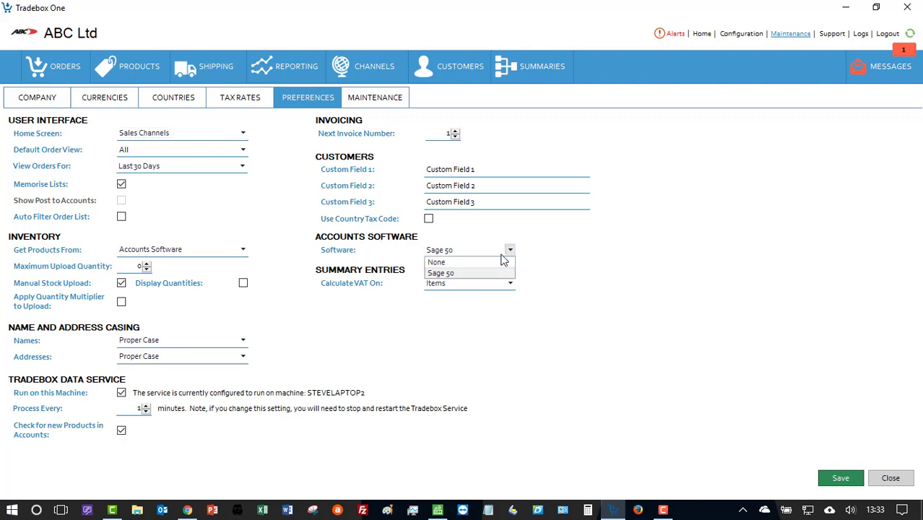
left_click(508, 250)
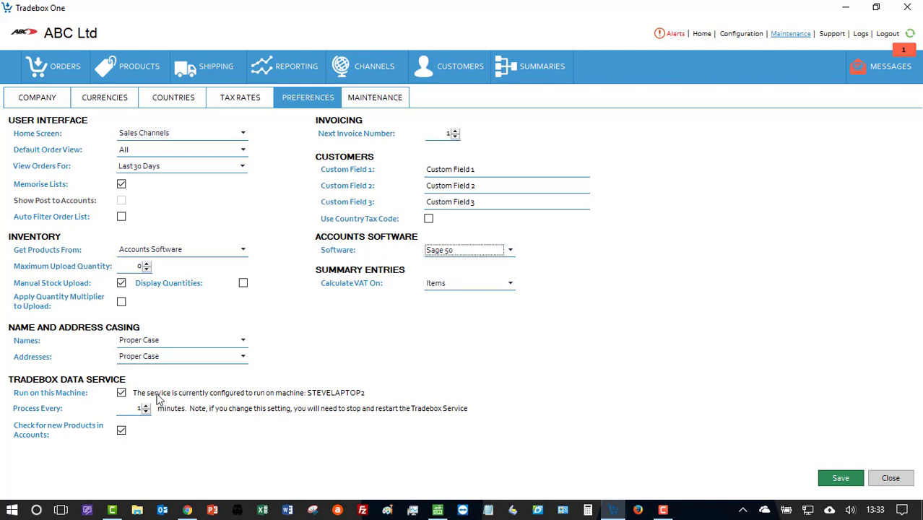
Review the inventory product source options, keep Accounts Software selected and close the preferences
left_click(174, 253)
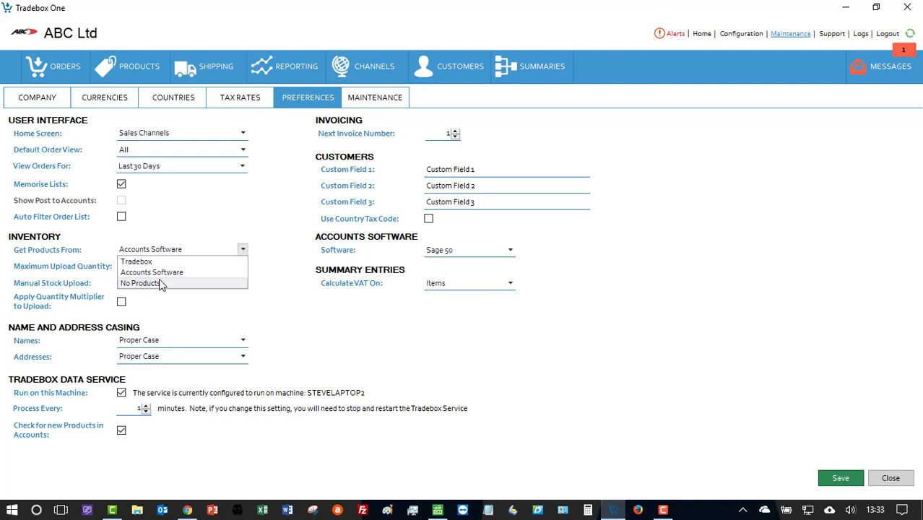
left_click(159, 272)
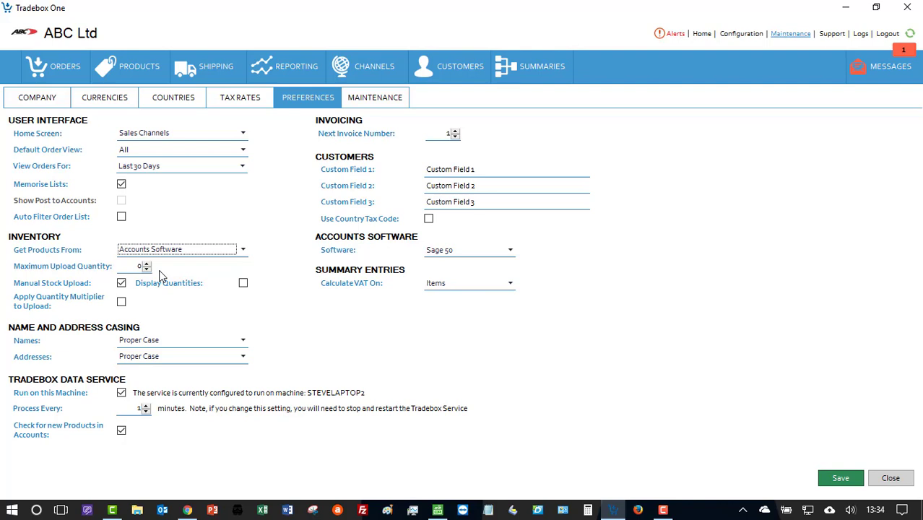
left_click(900, 480)
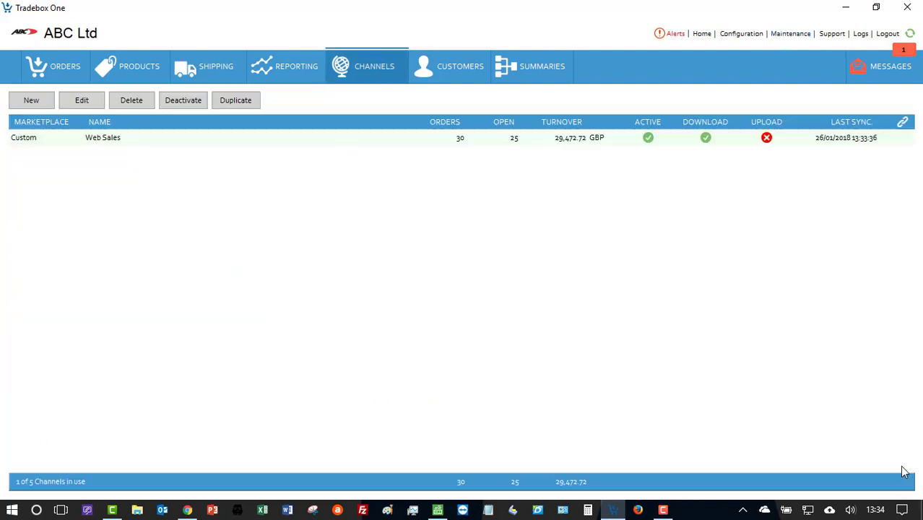
Open the Web Sales channel's accounts connection settings and choose Test Company (v2017) as the Sage company
left_click(194, 141)
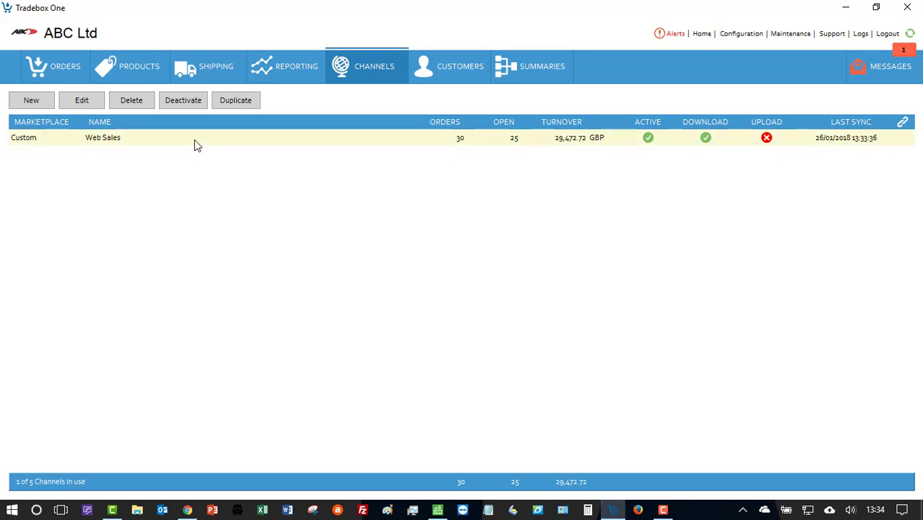
double_click(195, 142)
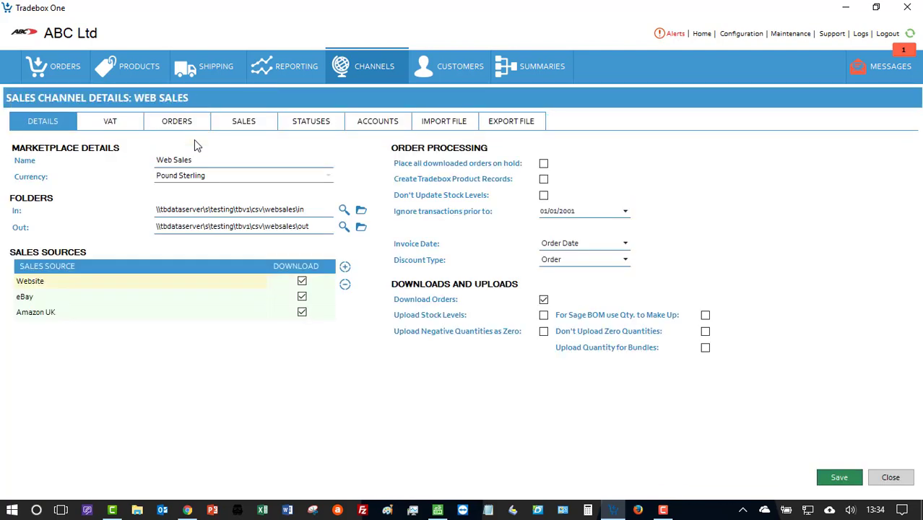
left_click(383, 121)
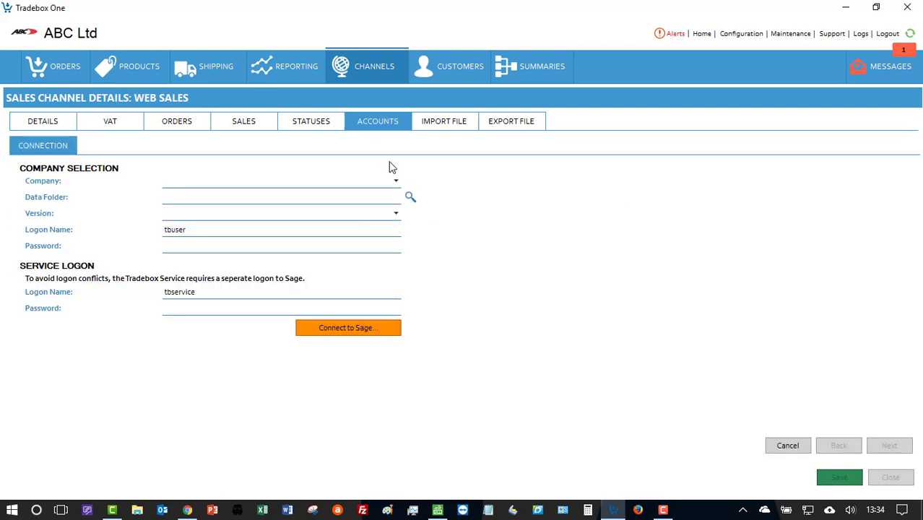
left_click(395, 183)
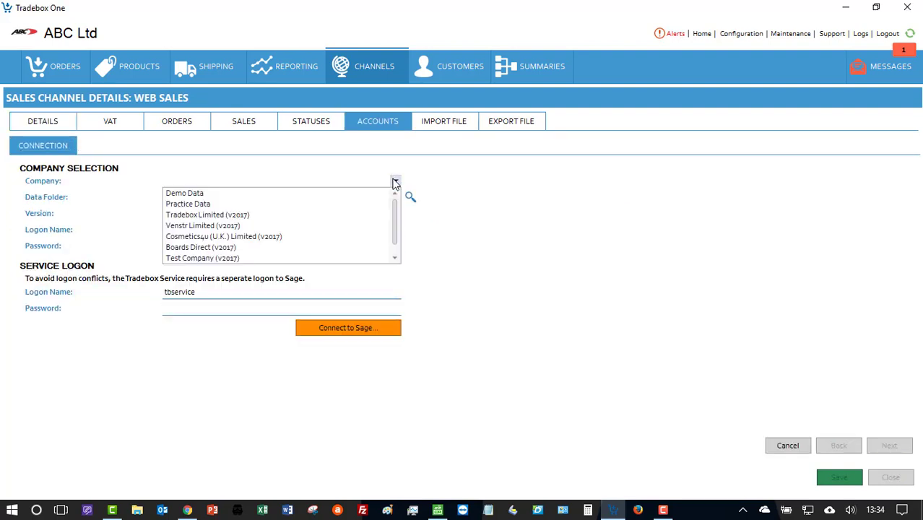
left_click(244, 259)
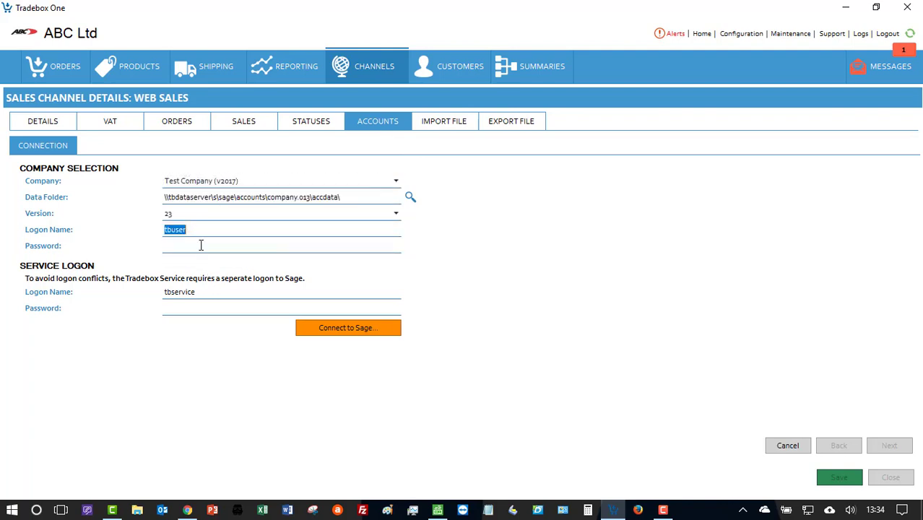
Enter the Sage logon password and the service logon password, connect to Sage and continue to the posting settings
left_click(177, 246)
type("********")
key("Tab")
key("Tab")
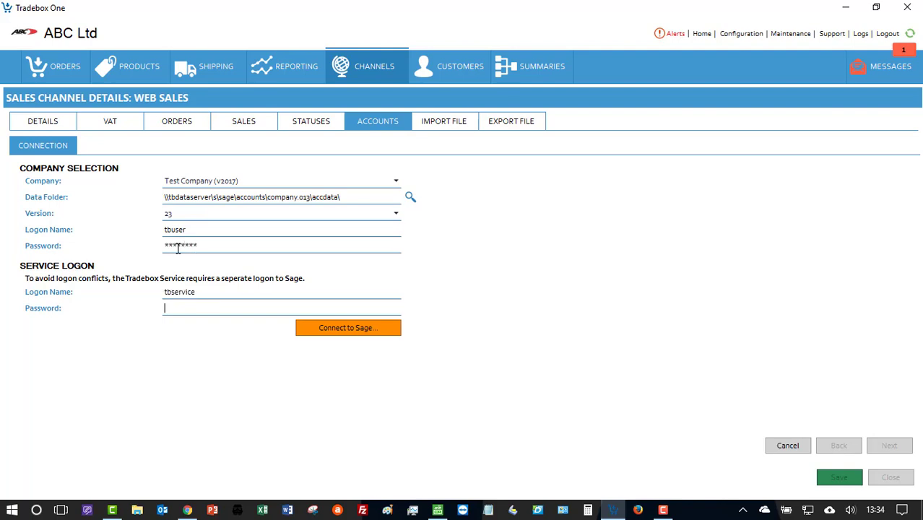
type("*")
key("BackSpace")
type("********")
left_click(337, 333)
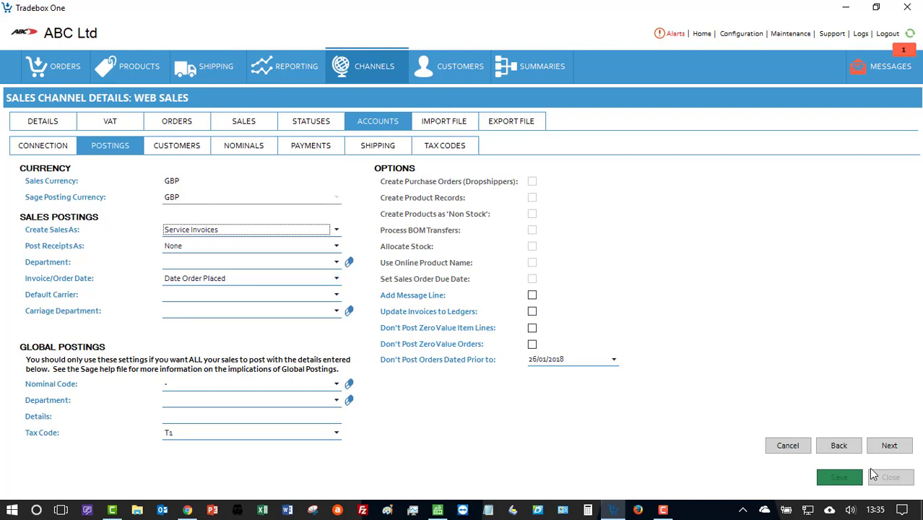
left_click(898, 443)
Compare the posting settings offered when sales are created as Summary Entries and as Product Invoices
left_click(258, 238)
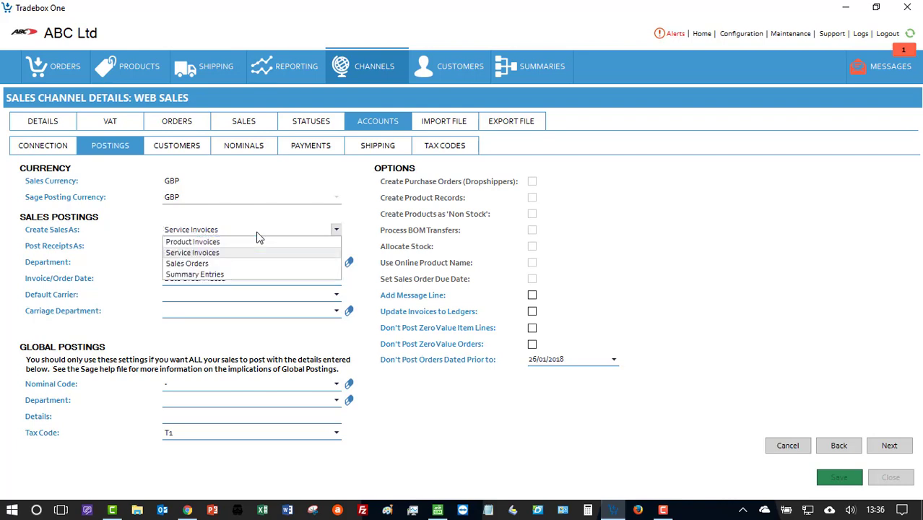
left_click(237, 275)
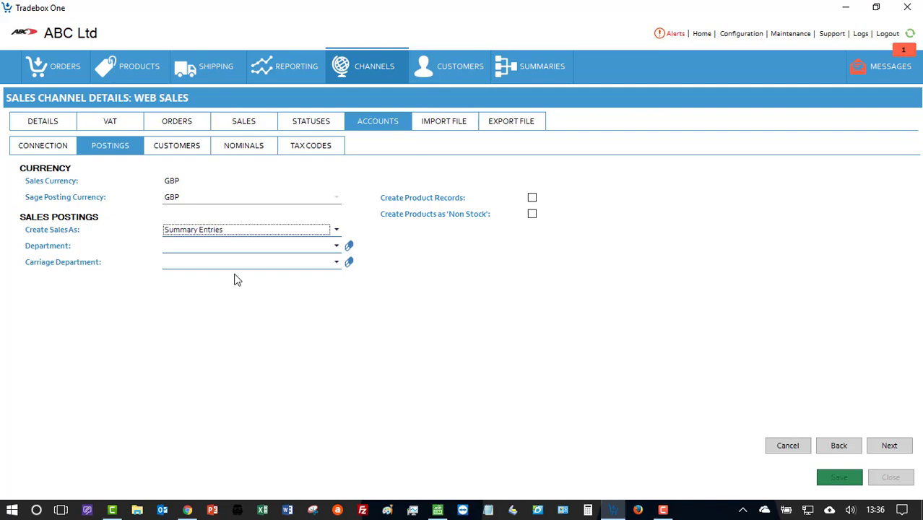
left_click(336, 230)
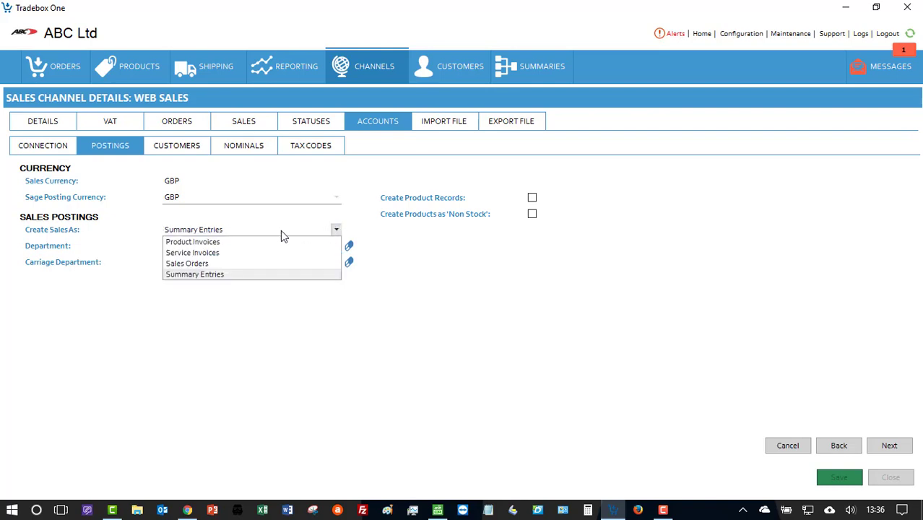
left_click(273, 243)
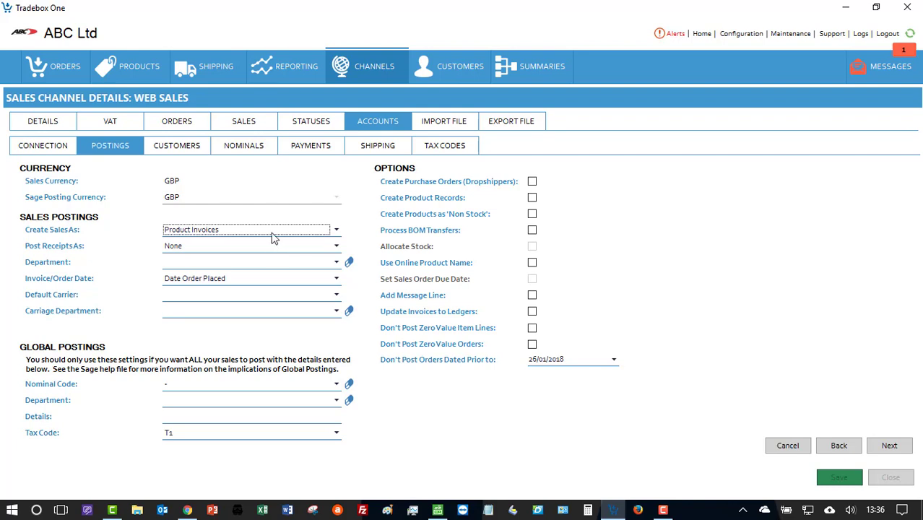
left_click(273, 231)
left_click(246, 275)
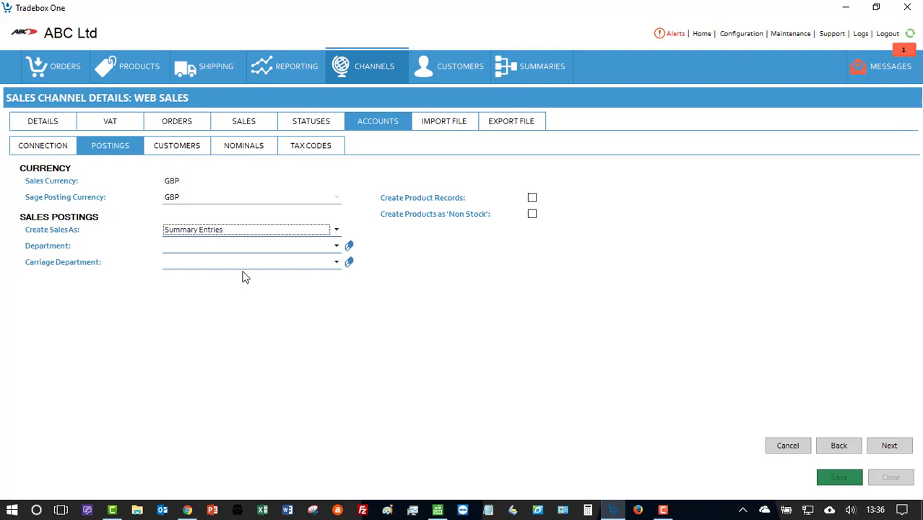
Set sales to be created as Product Invoices and receipts to be posted as Sales Receipts (SR)
left_click(282, 230)
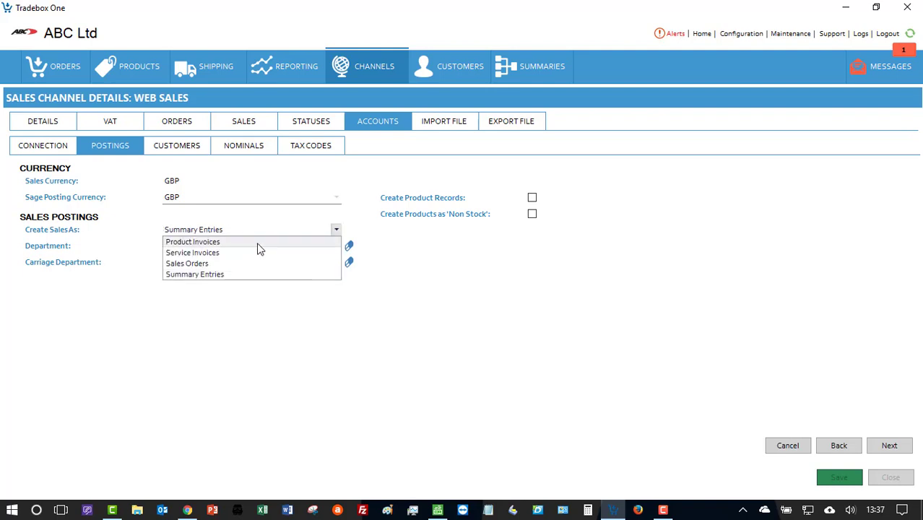
left_click(258, 244)
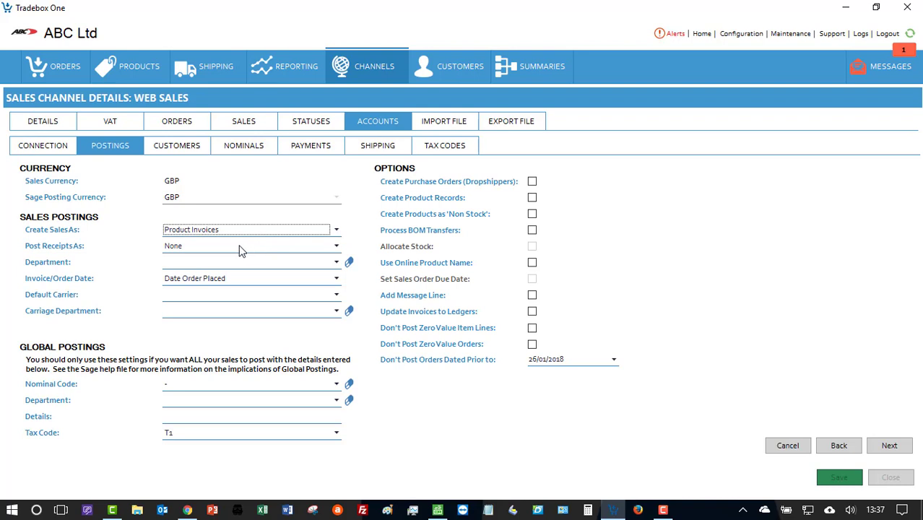
left_click(220, 250)
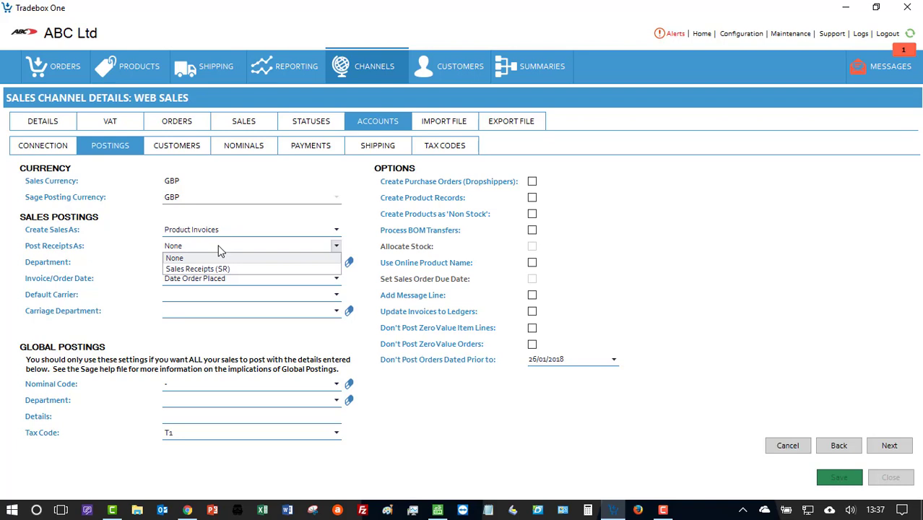
left_click(223, 271)
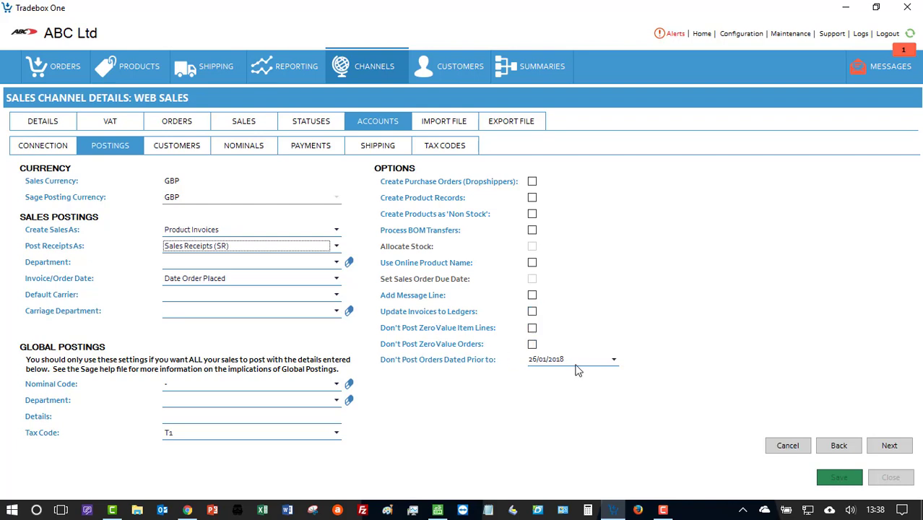
Exclude orders dated prior to 20/01/2018 from posting and continue to the customer settings
left_click_drag(577, 359, 461, 363)
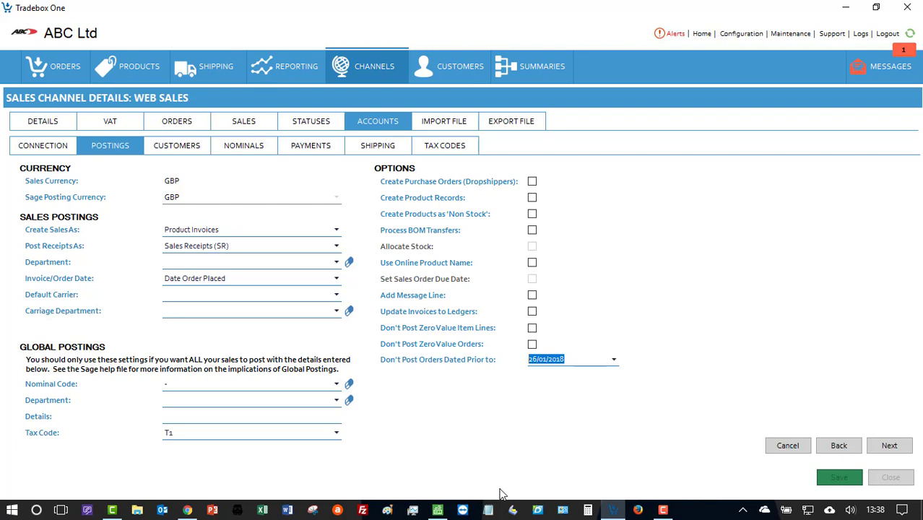
type("20/01/2018")
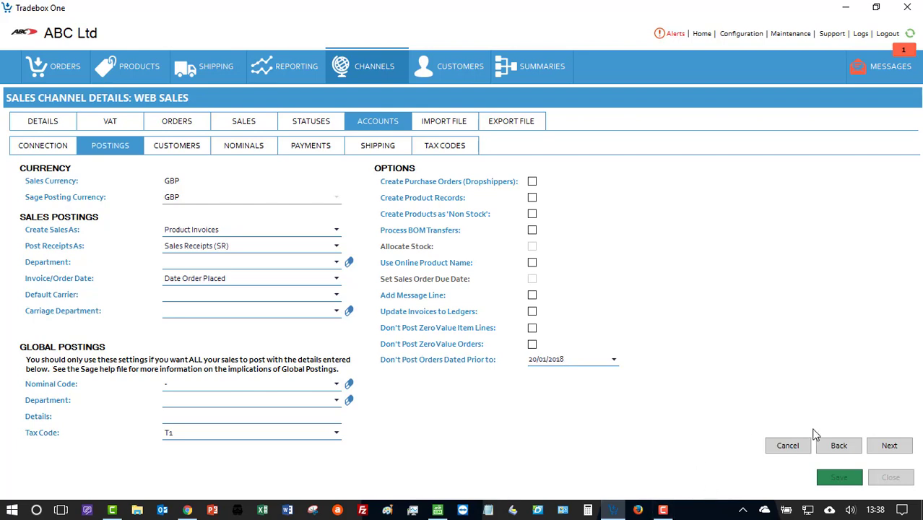
left_click(888, 446)
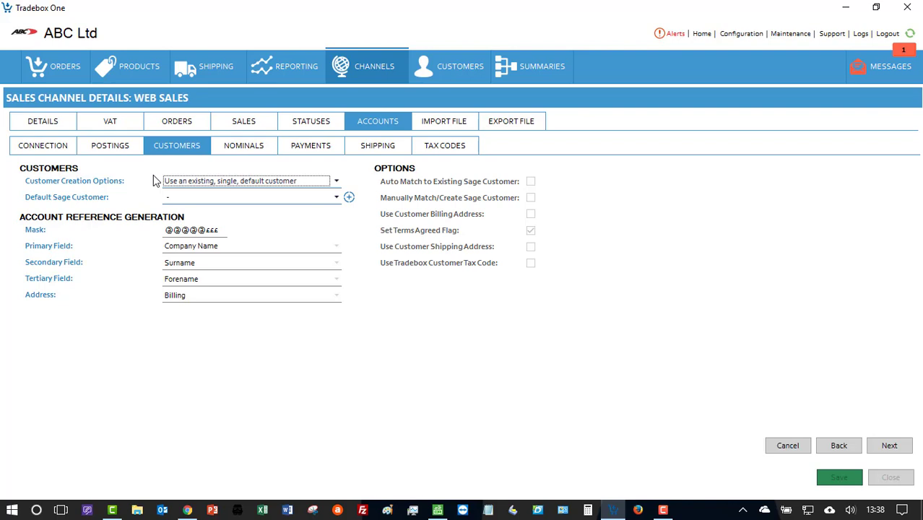
Set WEBSALES - Web Sales as the default Sage customer and keep the existing, single, default customer option
left_click(335, 198)
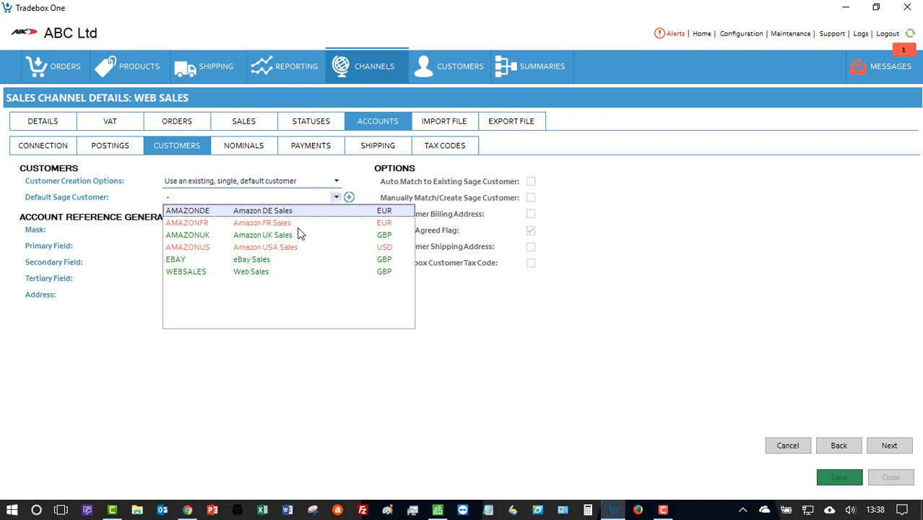
left_click(190, 273)
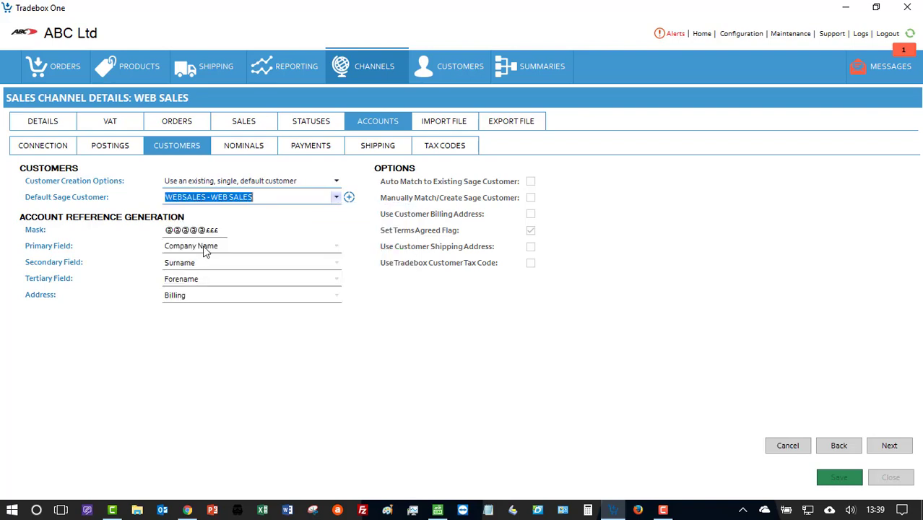
left_click(336, 181)
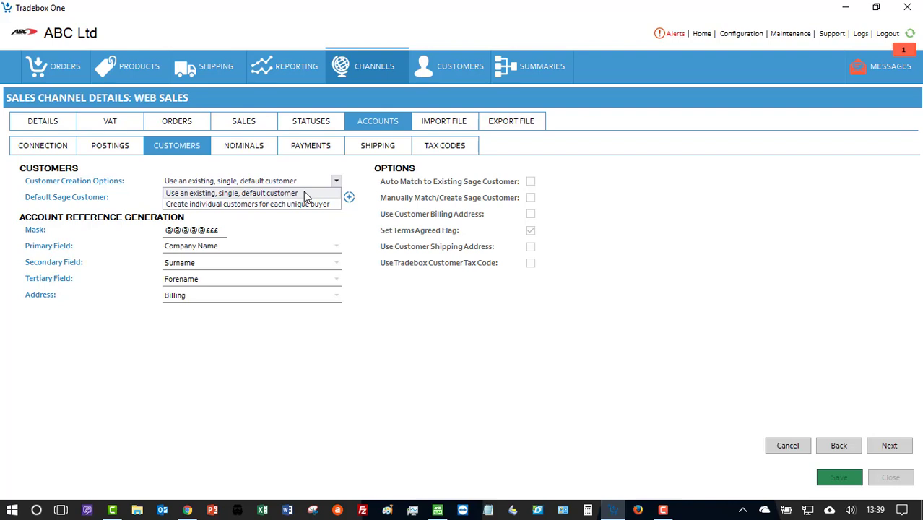
left_click(306, 194)
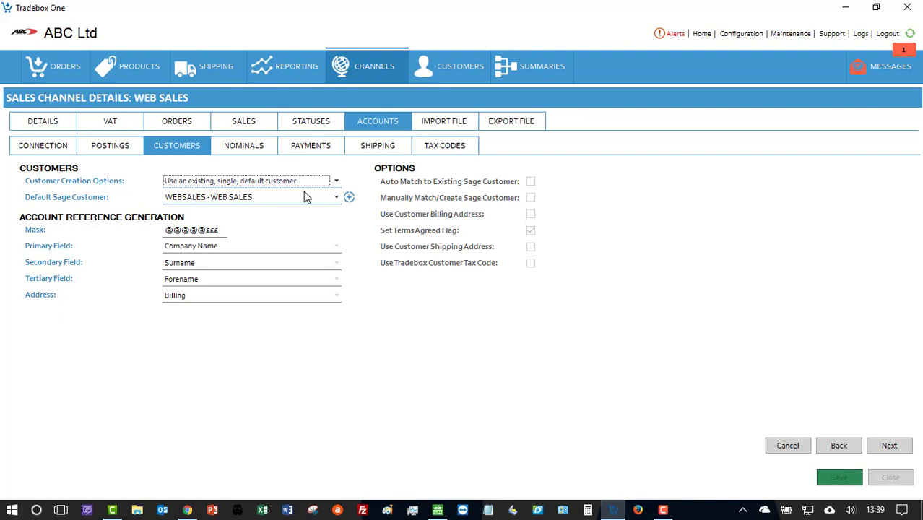
Review the settings for creating individual customers for each unique buyer, then return to the single default customer option
left_click(296, 181)
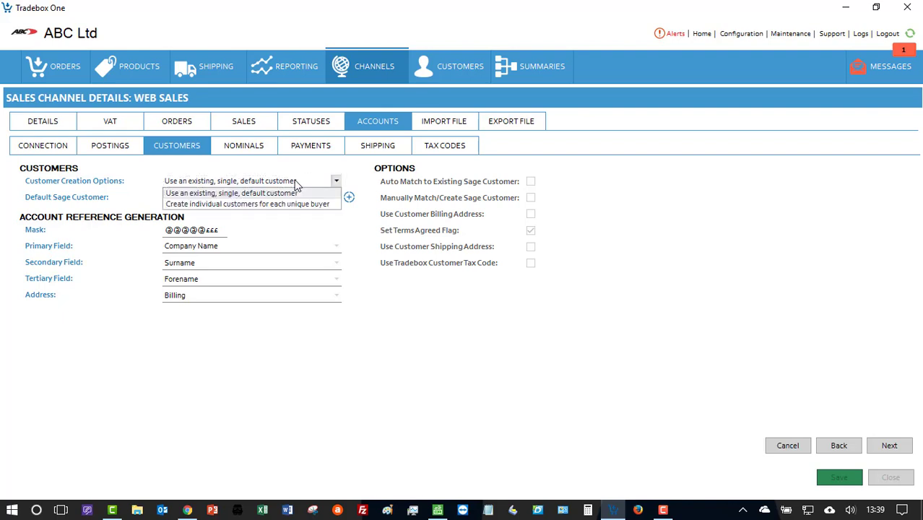
left_click(264, 205)
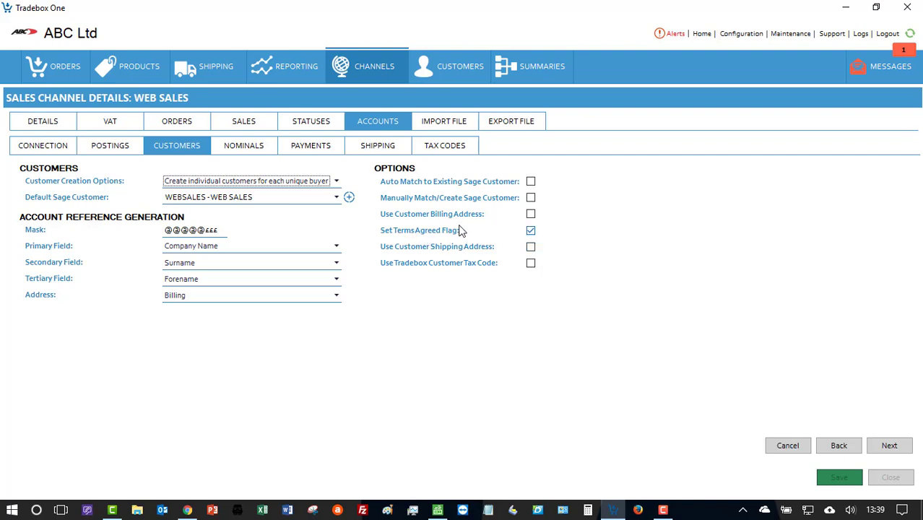
left_click(261, 185)
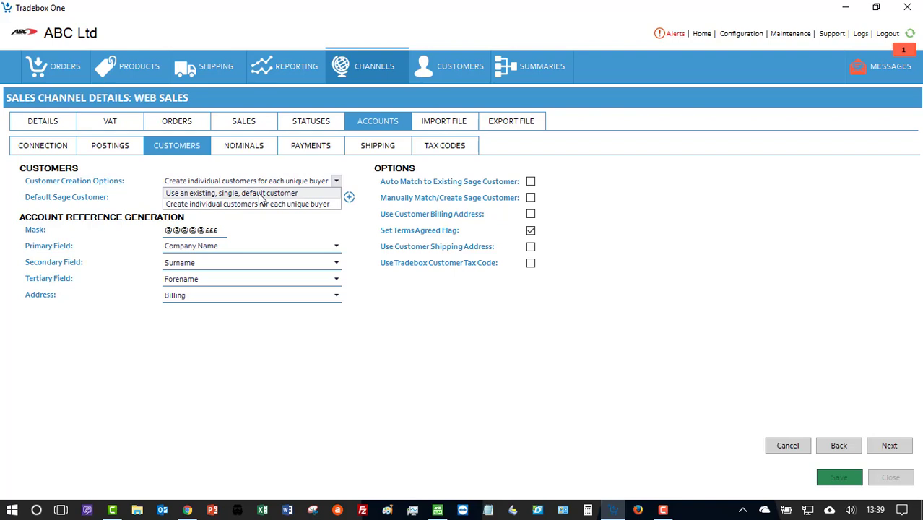
left_click(261, 193)
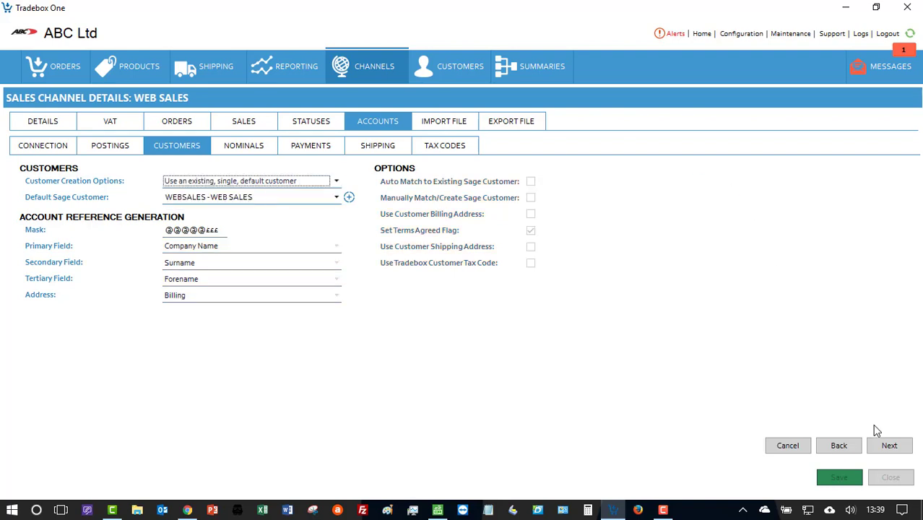
Continue to the nominal settings and set the sales nominal to 4005 - Website Sales
left_click(896, 450)
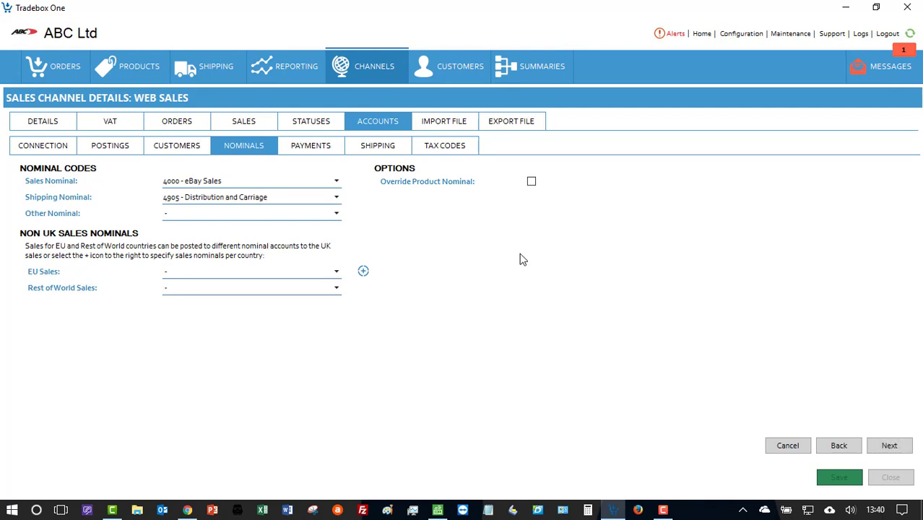
left_click(336, 182)
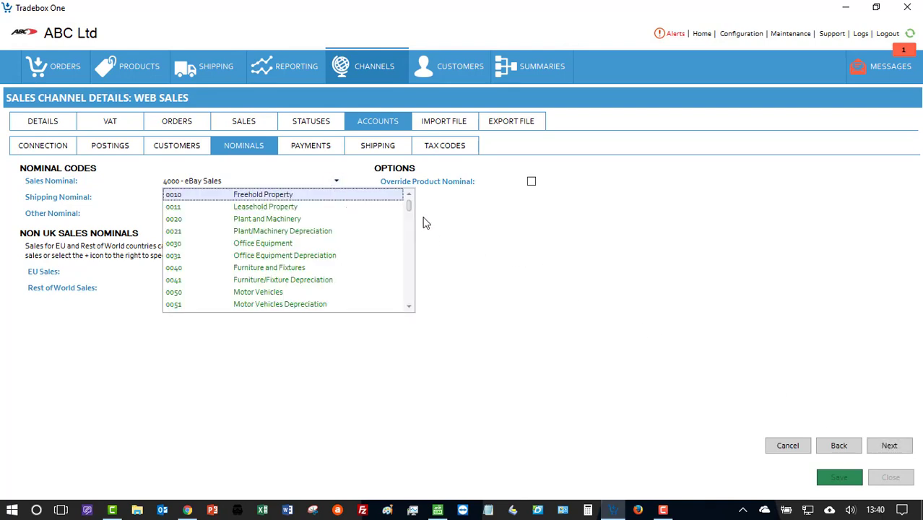
left_click_drag(406, 207, 406, 235)
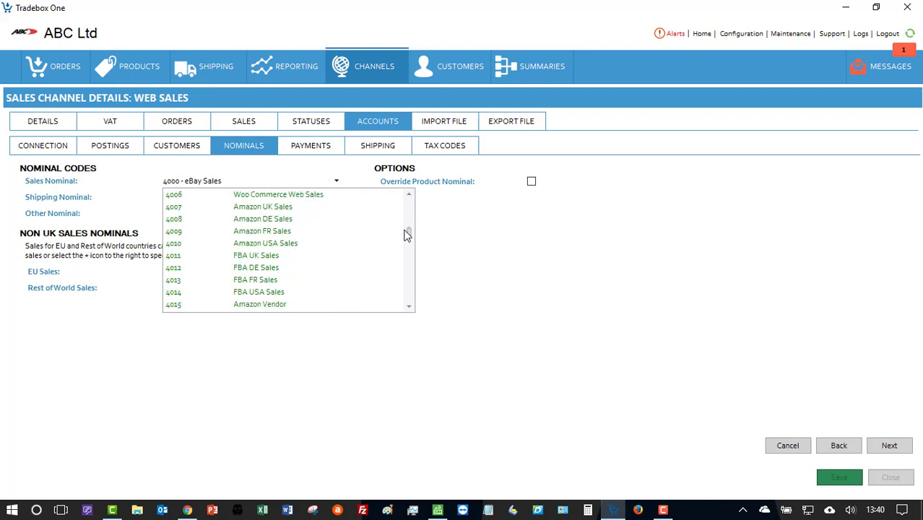
left_click(408, 194)
left_click(409, 194)
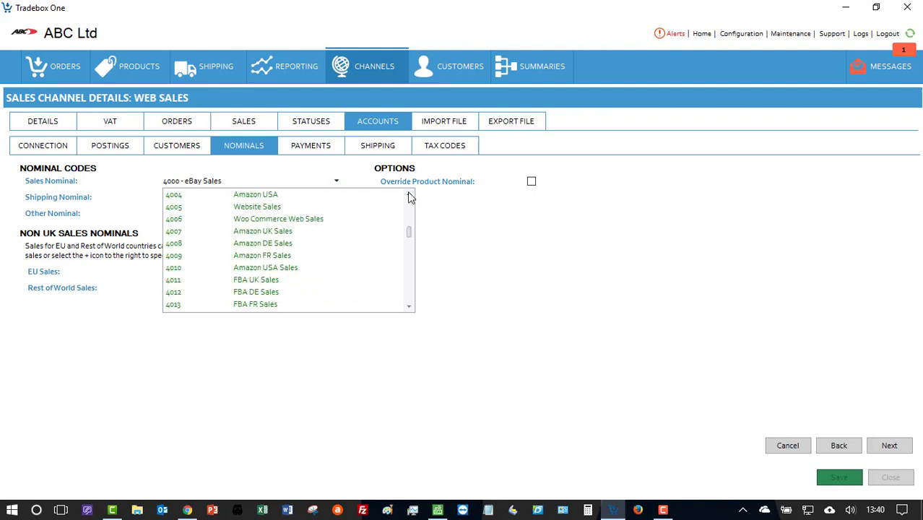
left_click(246, 209)
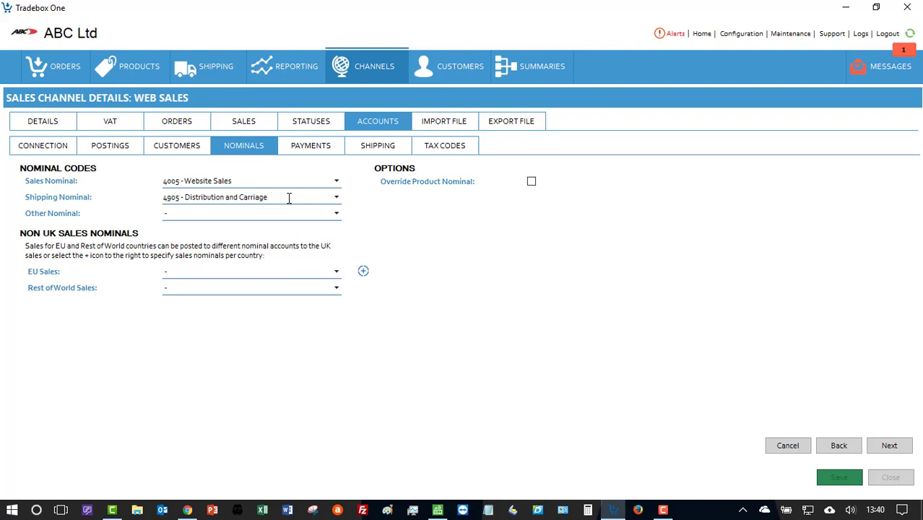
Keep 4905 - Distribution and Carriage as the shipping nominal and set the other nominal to 4900 - Miscellaneous Income
left_click_drag(289, 198, 137, 198)
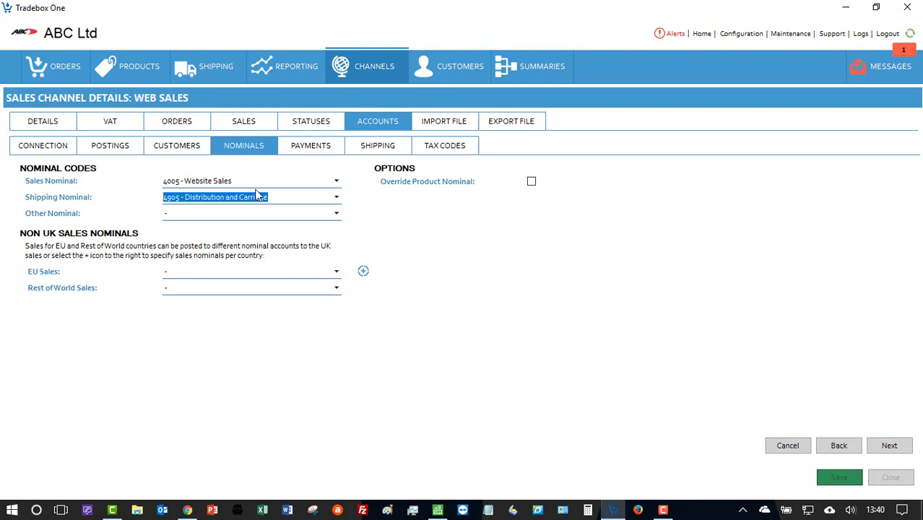
left_click(338, 215)
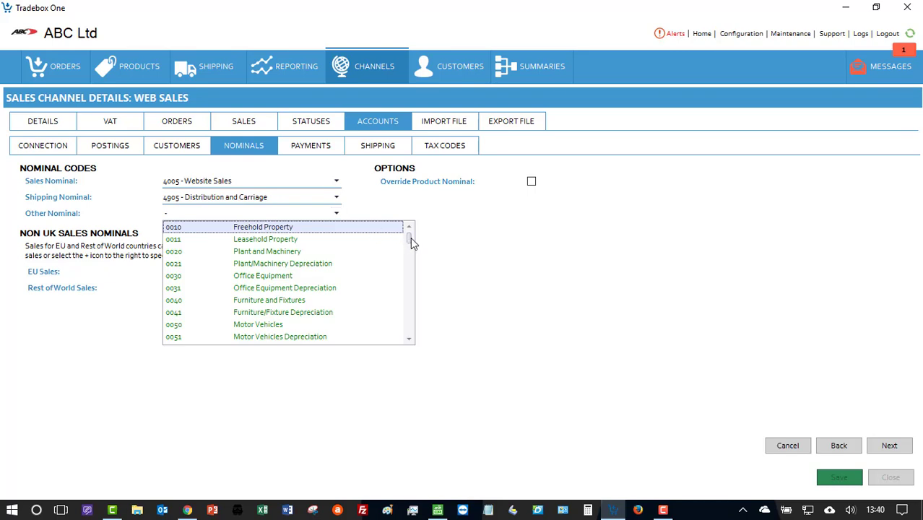
left_click_drag(411, 240, 406, 280)
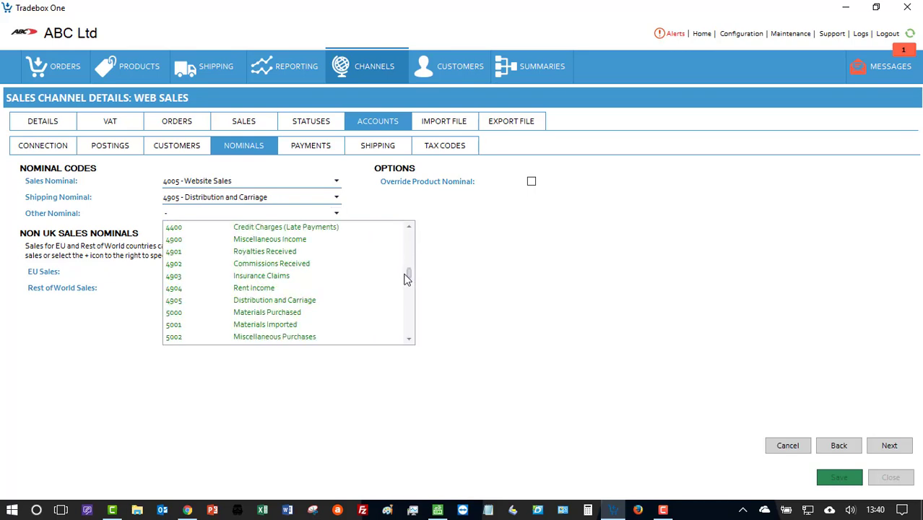
left_click(282, 242)
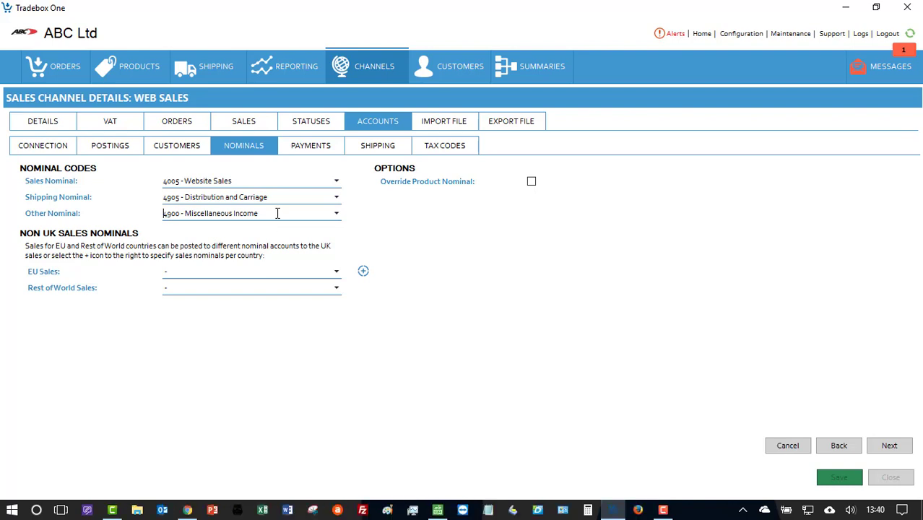
Enable the Override Product Nominal option so the channel's sales nominal is used, and continue to the payment settings
left_click(278, 180)
left_click(532, 181)
left_click_drag(282, 181, 125, 181)
left_click(892, 447)
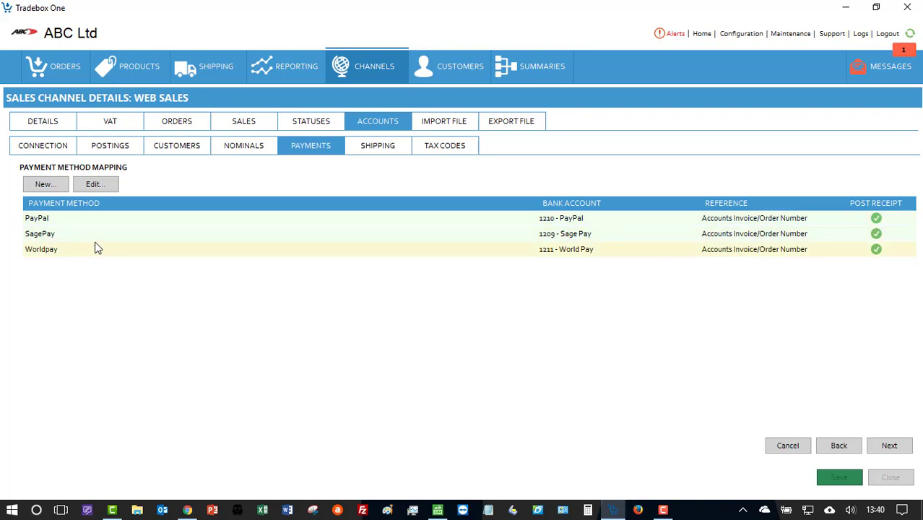
Map the PayPal payment method to the 1210 - PayPal bank account, keeping the invoice/order number reference and receipt posting
double_click(107, 221)
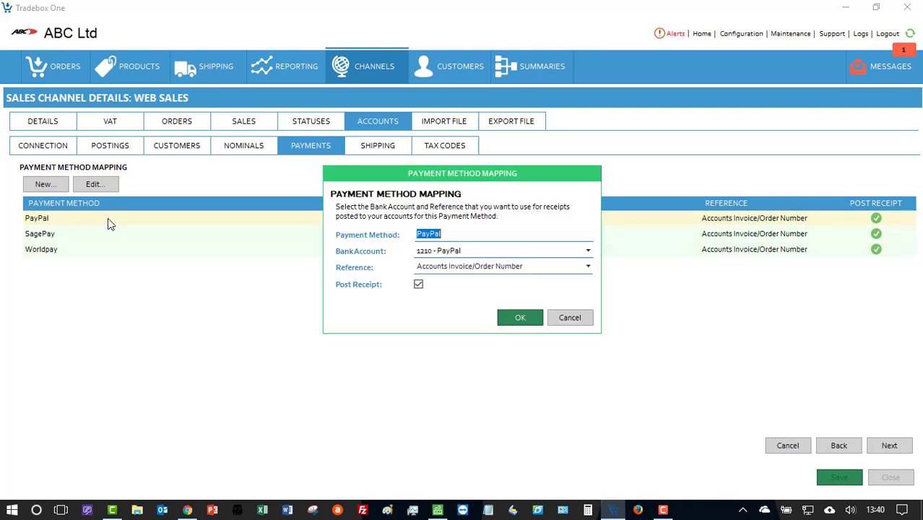
left_click(589, 252)
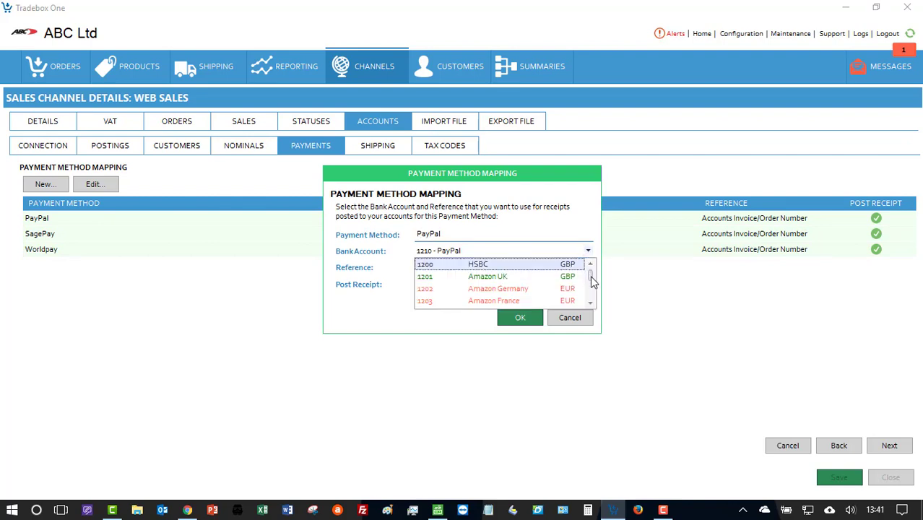
left_click(591, 303)
left_click(591, 304)
left_click(591, 304)
left_click(591, 303)
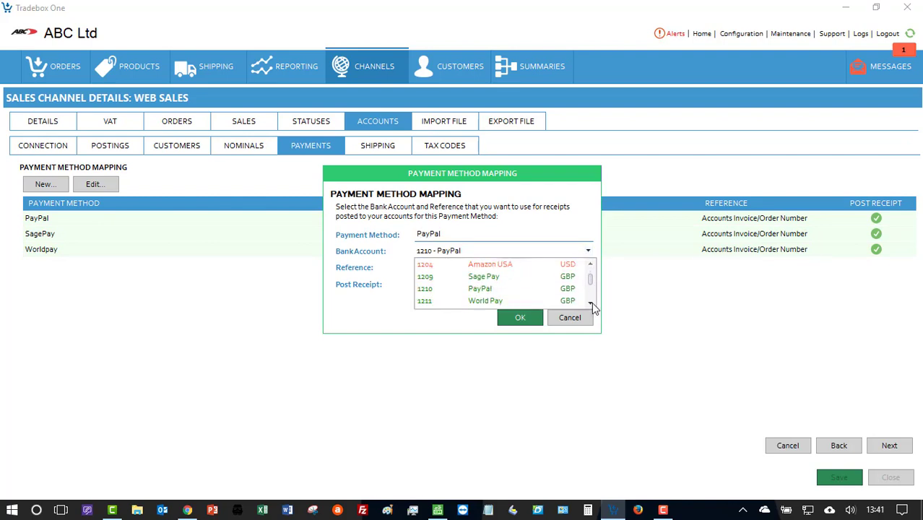
left_click(487, 289)
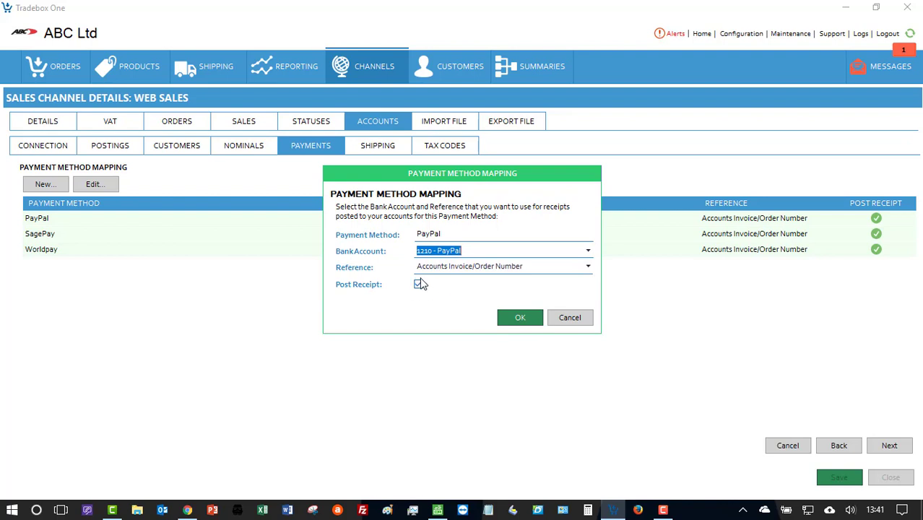
left_click(513, 319)
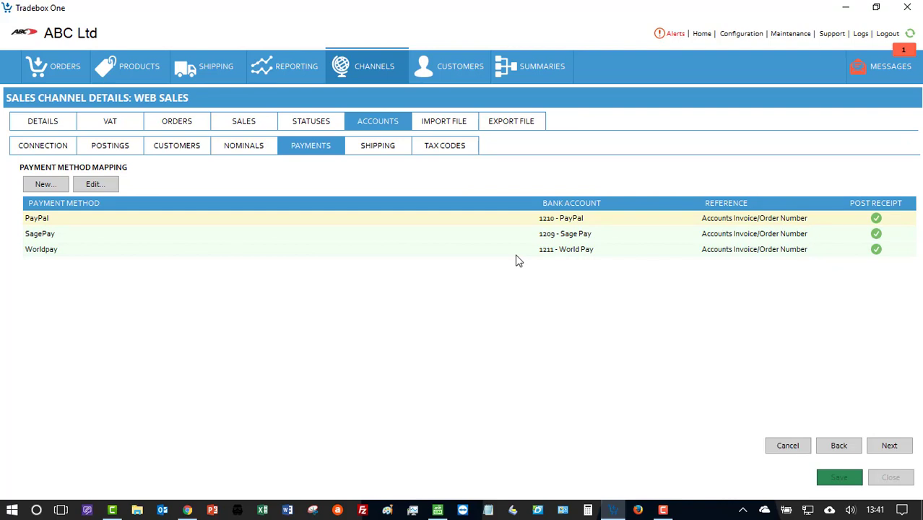
Accept the shipping and tax code mappings as they are, finish the accounts setup and decline importing product records from Sage
left_click(898, 451)
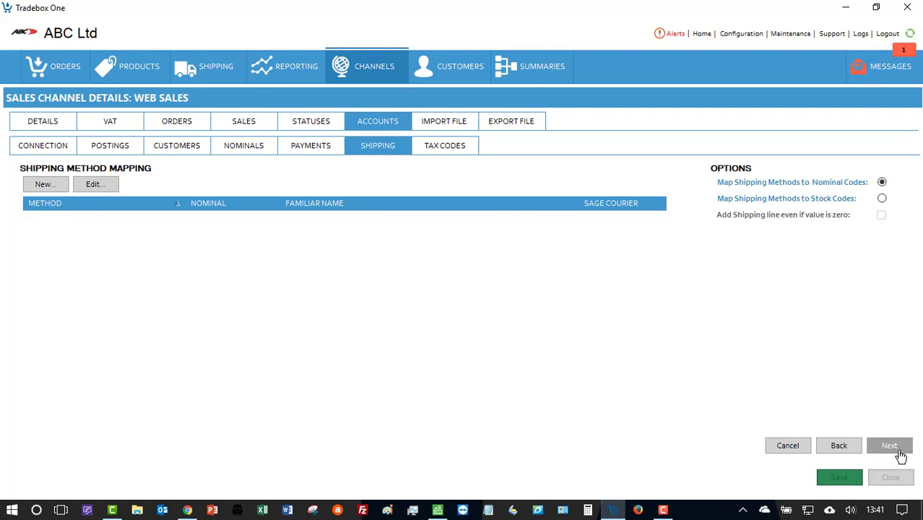
left_click(890, 446)
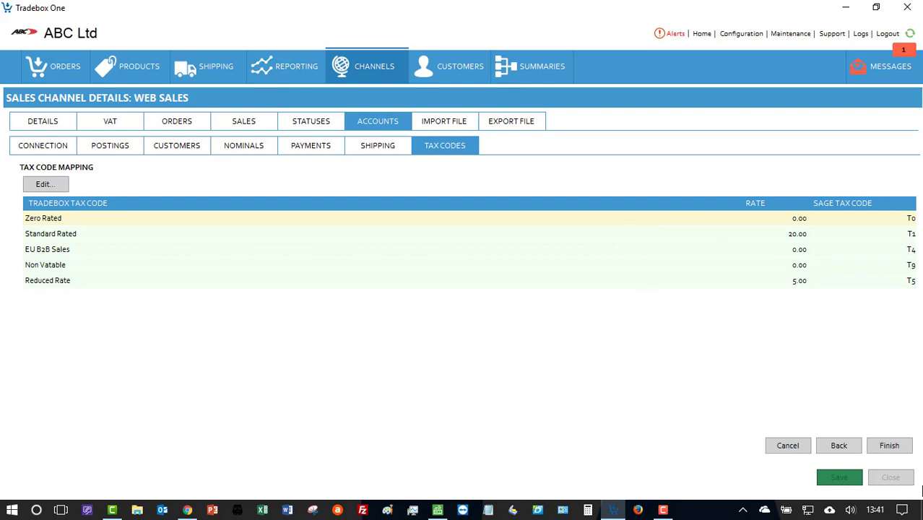
left_click(882, 446)
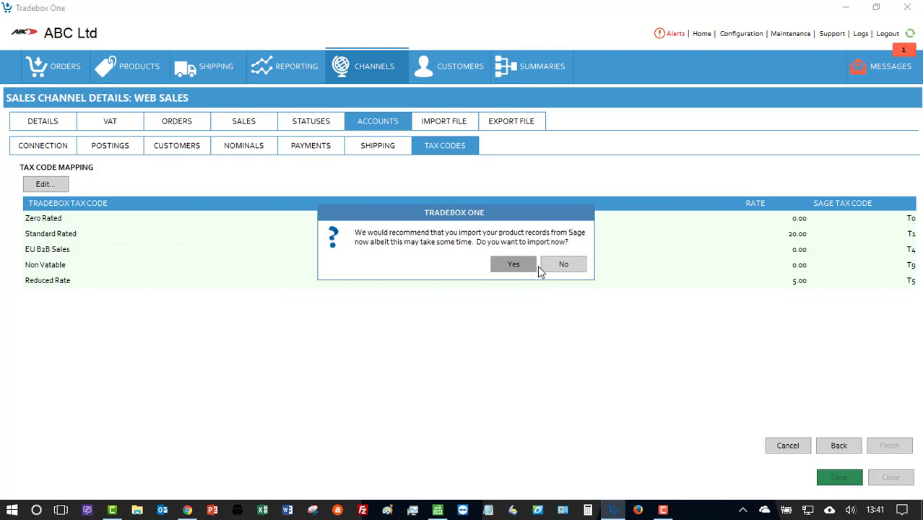
left_click(553, 268)
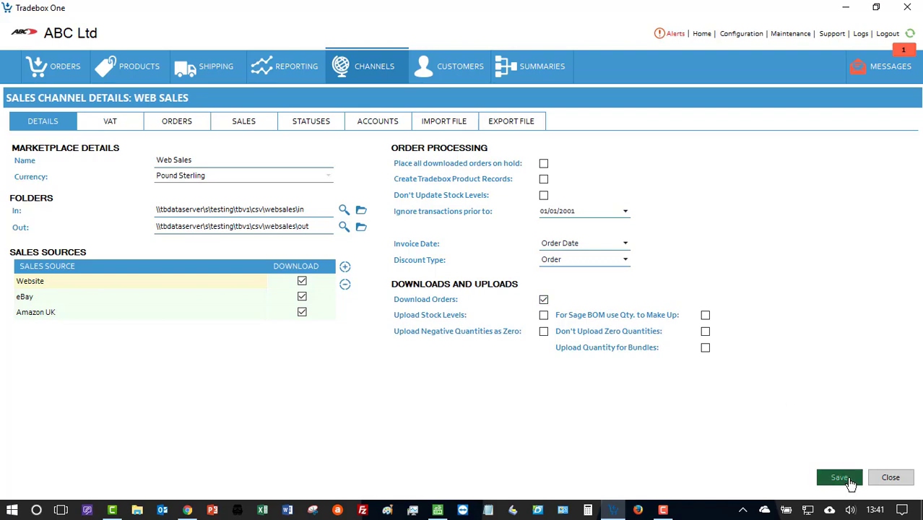
Save the Web Sales channel, accept the prompt and open its order status settings
left_click(849, 480)
left_click(519, 265)
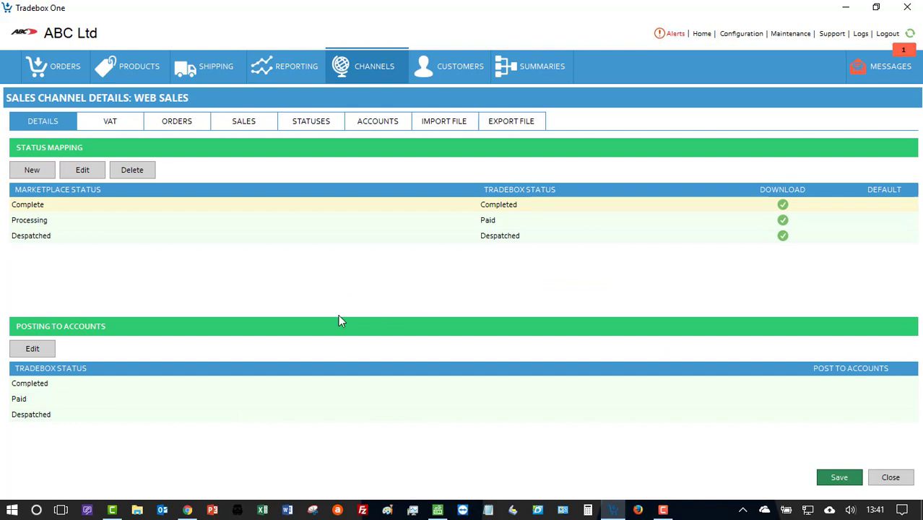
left_click(297, 124)
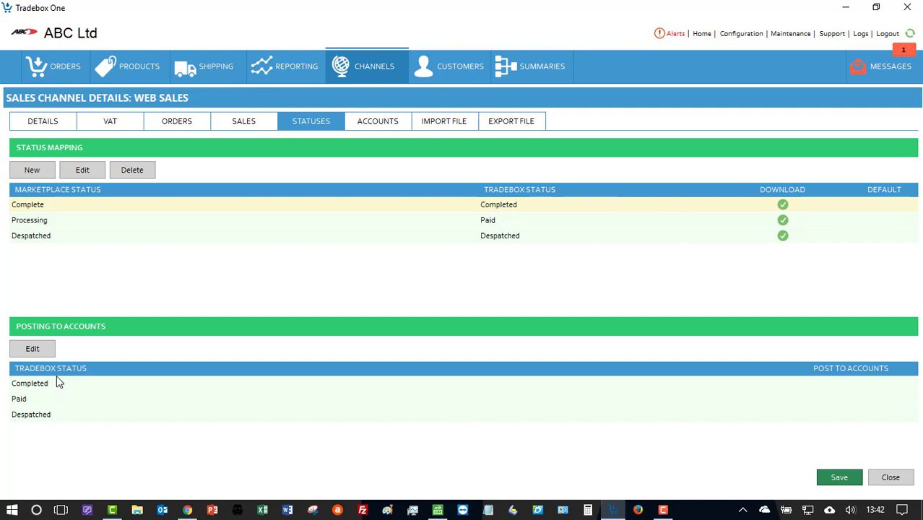
Enable posting to accounts for the Completed, Paid and Despatched statuses and save the channel
double_click(126, 381)
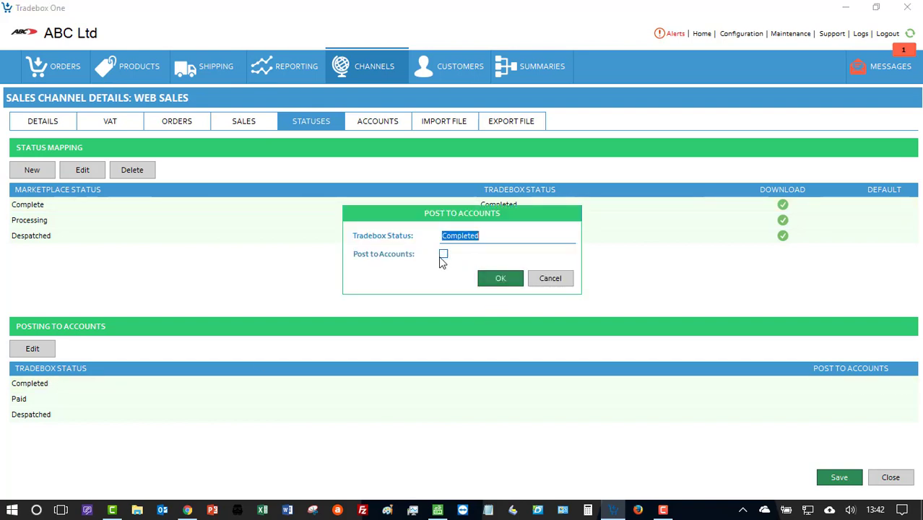
left_click(443, 254)
left_click(498, 281)
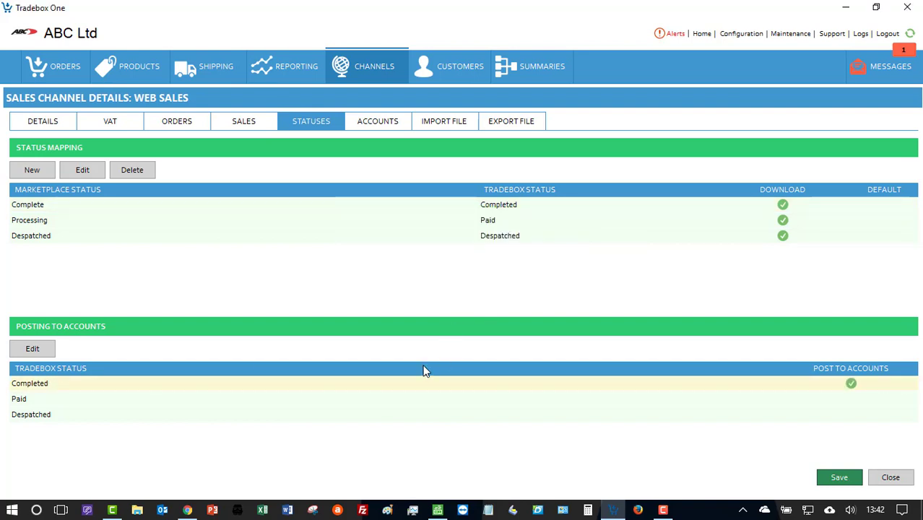
double_click(307, 402)
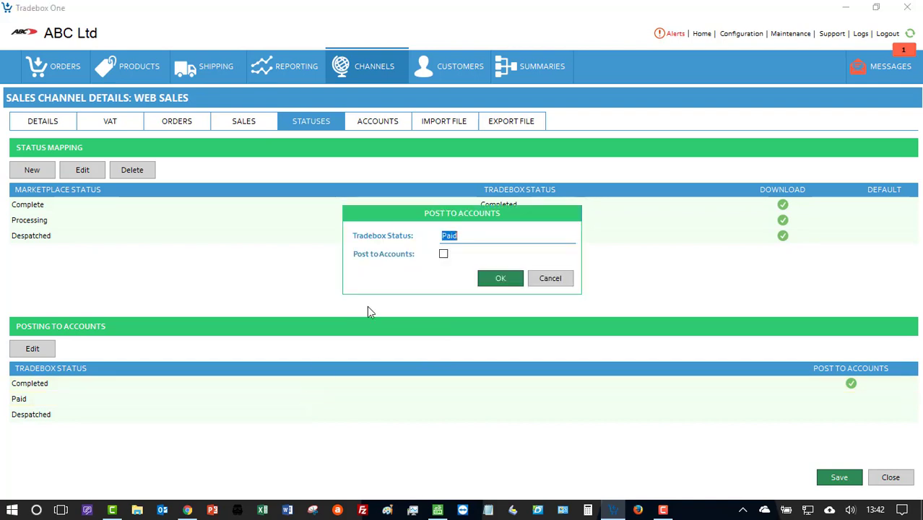
left_click(443, 254)
left_click(501, 281)
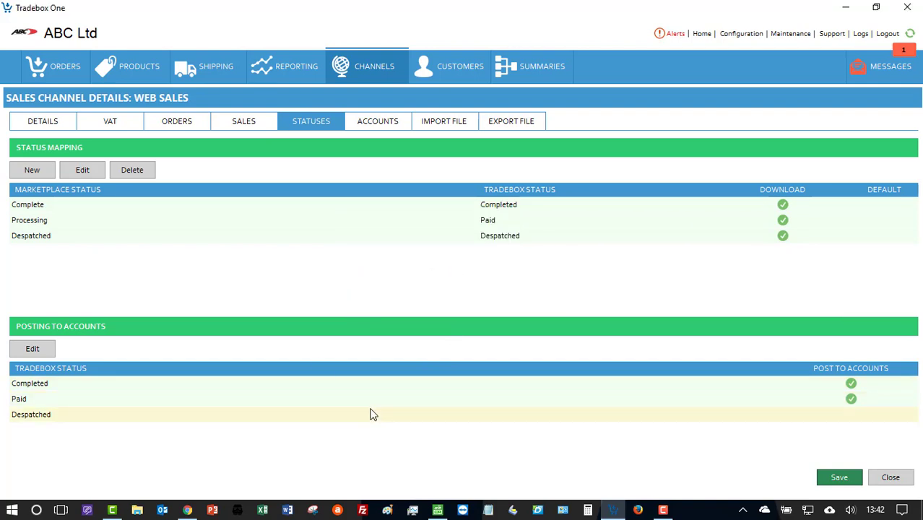
double_click(371, 415)
left_click(443, 254)
left_click(502, 280)
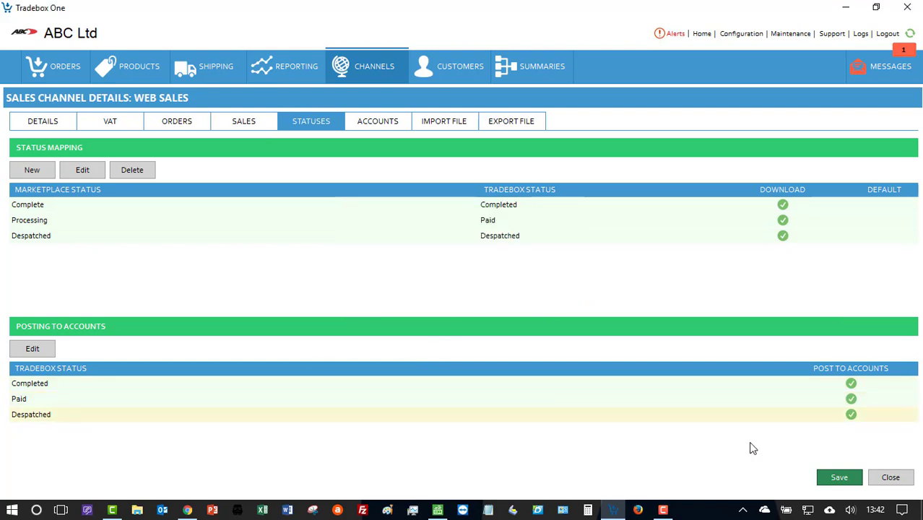
left_click(844, 481)
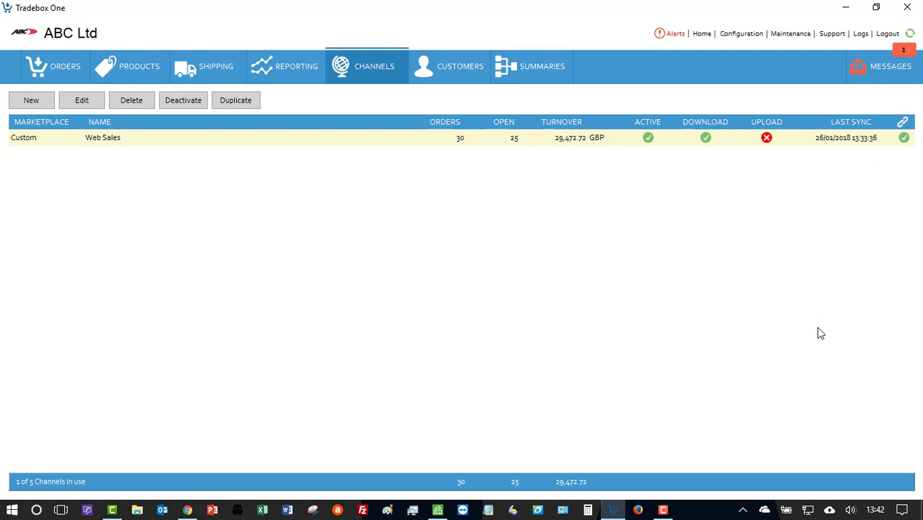
Check for the Tradebox Data Service among the background programs and examine the process log for the Sage posting
left_click(743, 511)
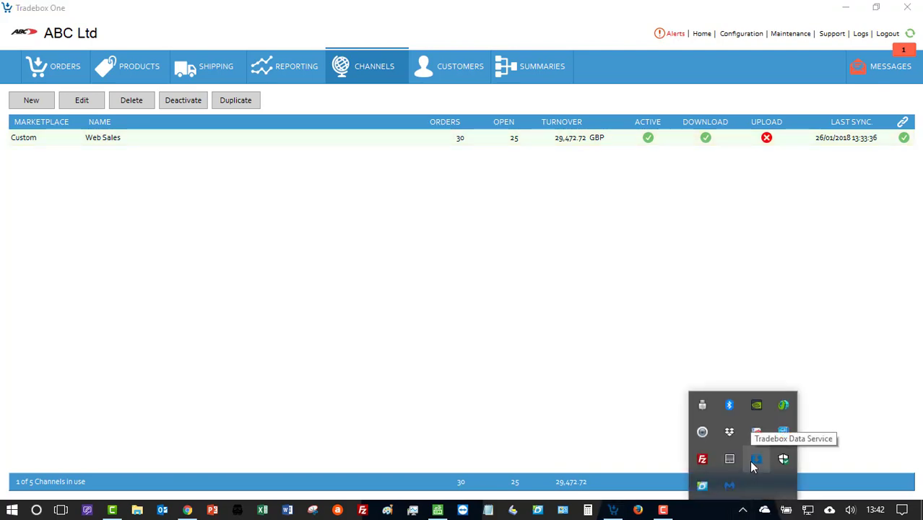
left_click(826, 359)
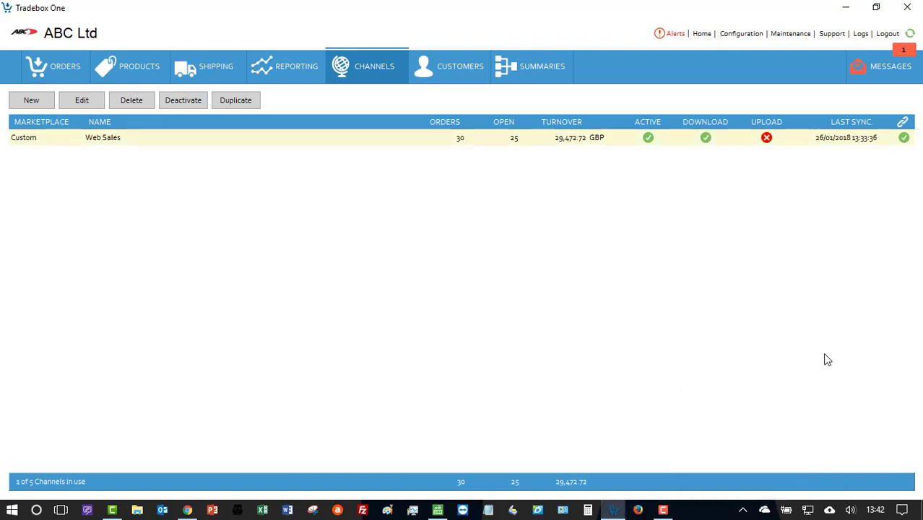
left_click(860, 34)
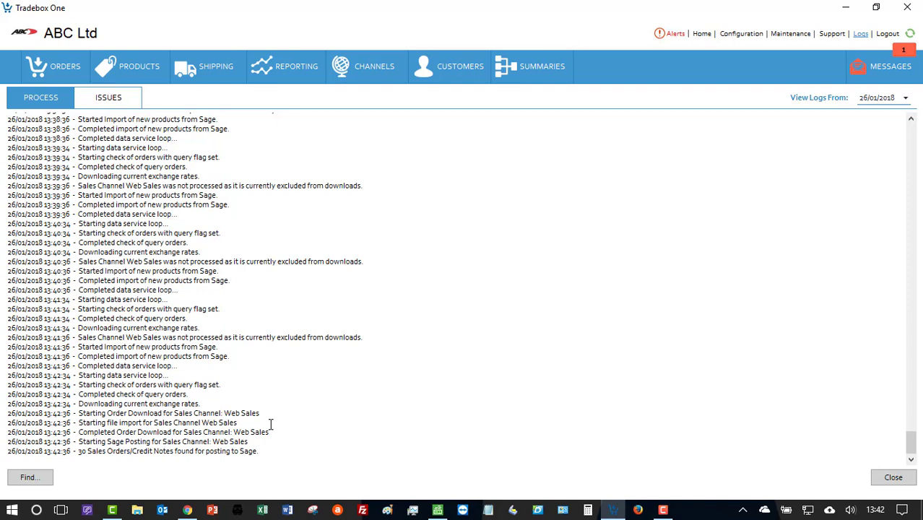
left_click(894, 478)
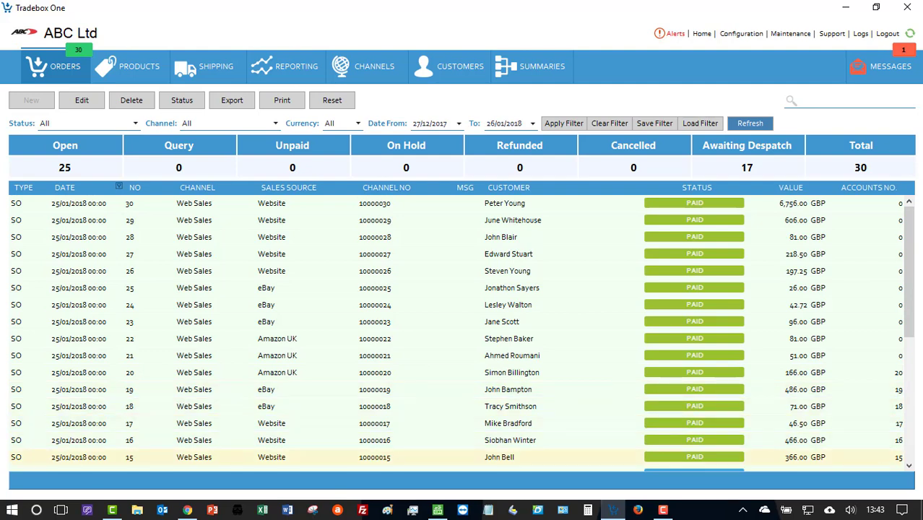
Examine the accounts numbers throughout the order list and refresh it to check which orders have been posted
left_click_drag(910, 300, 916, 439)
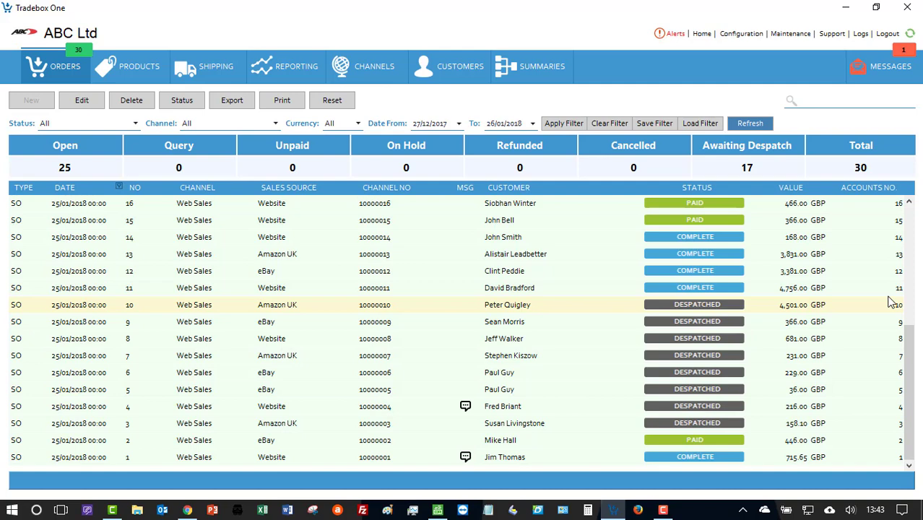
scroll(891, 303, "up", 5)
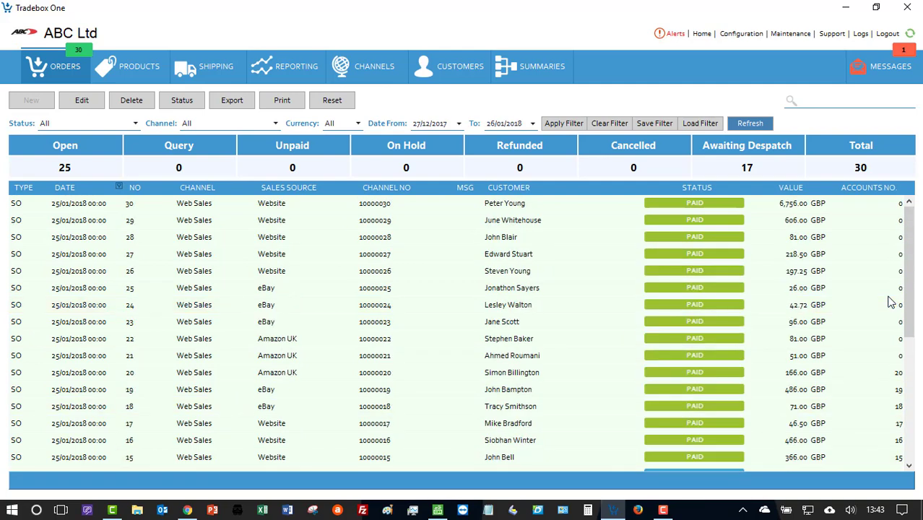
left_click(750, 123)
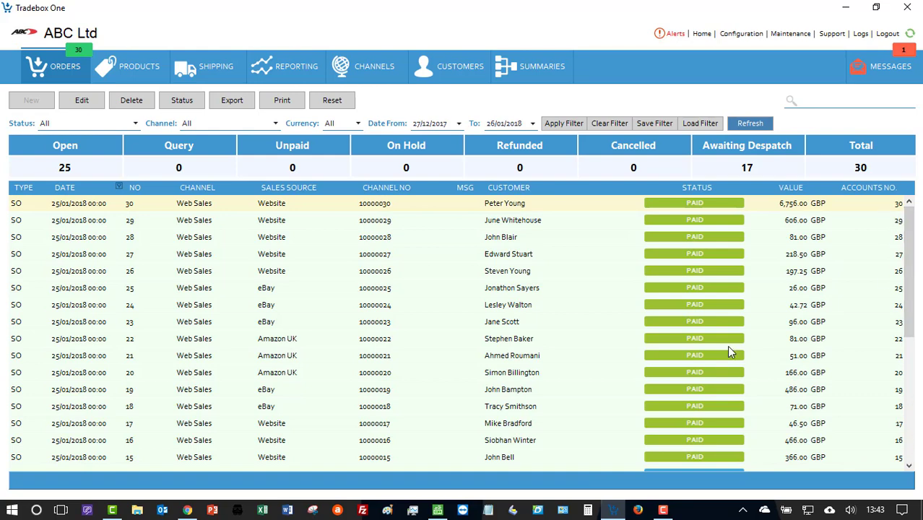
Switch to Sage 50 Accounts, toggle the last used filter to refresh the invoices and credits list, and open invoice 1
left_click(439, 511)
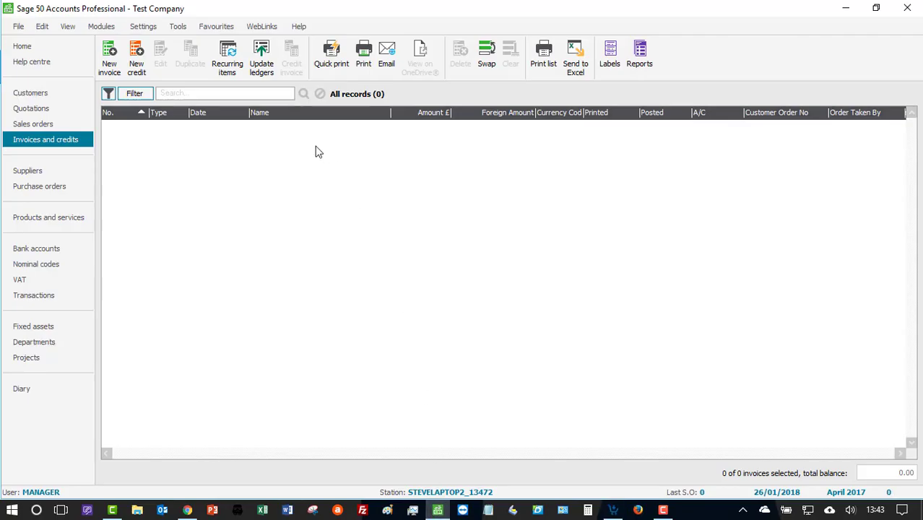
left_click(108, 95)
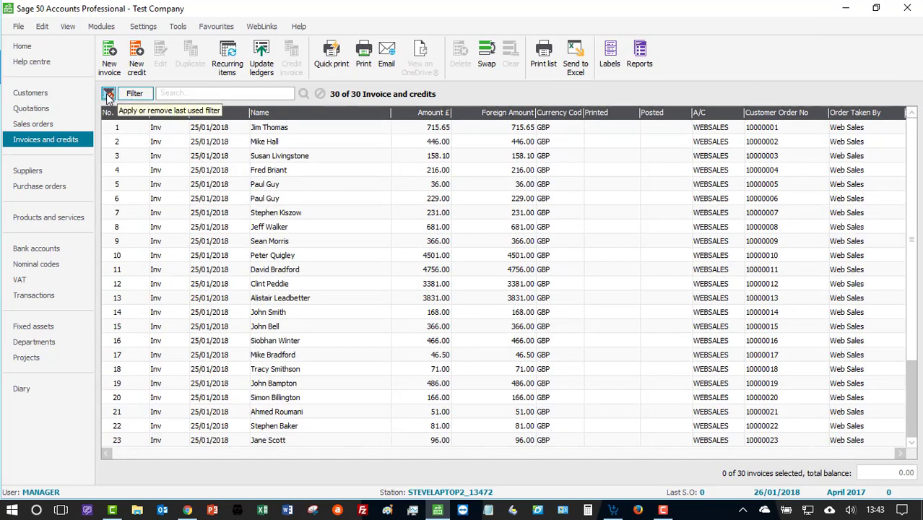
double_click(294, 129)
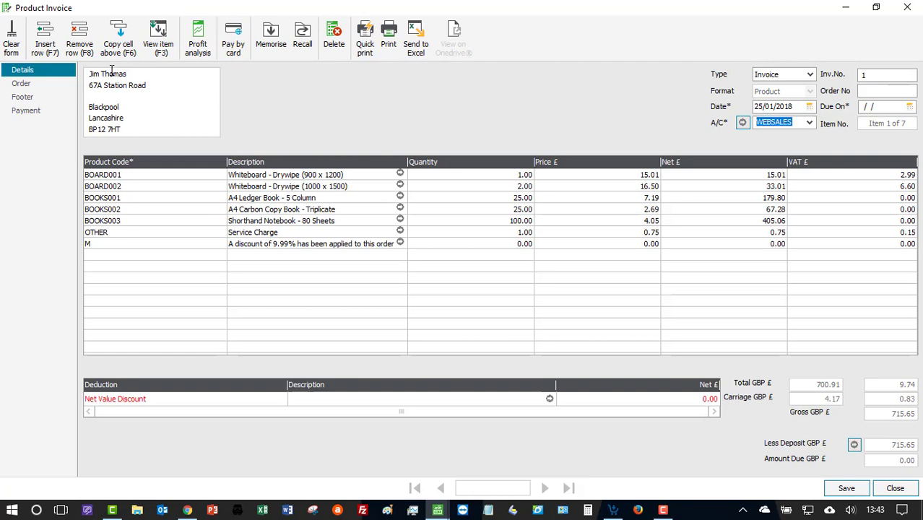
Examine the product lines of invoice 1, from BOARD001 to BOOKS002
left_click(124, 175)
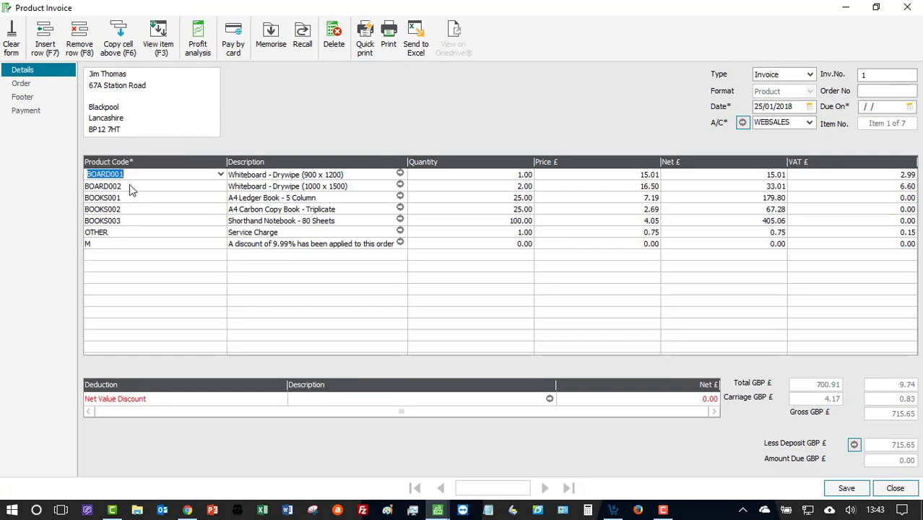
left_click(129, 185)
left_click(130, 198)
left_click(132, 209)
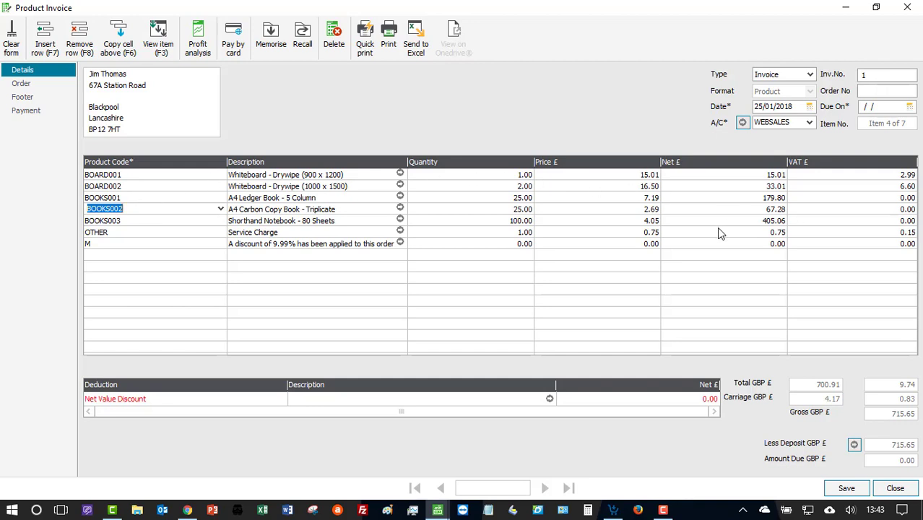
key("Up")
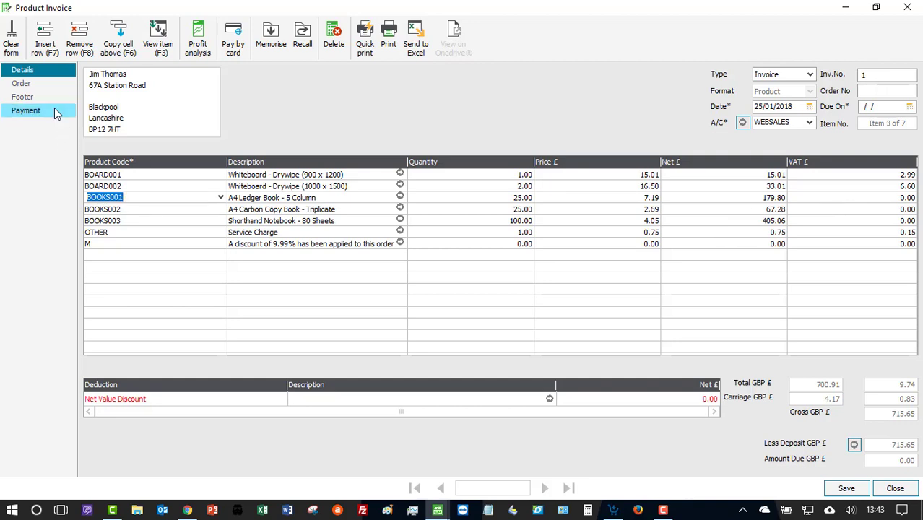
Examine the order and payment details of invoice 1, close it, and view the list of bank accounts
left_click(30, 85)
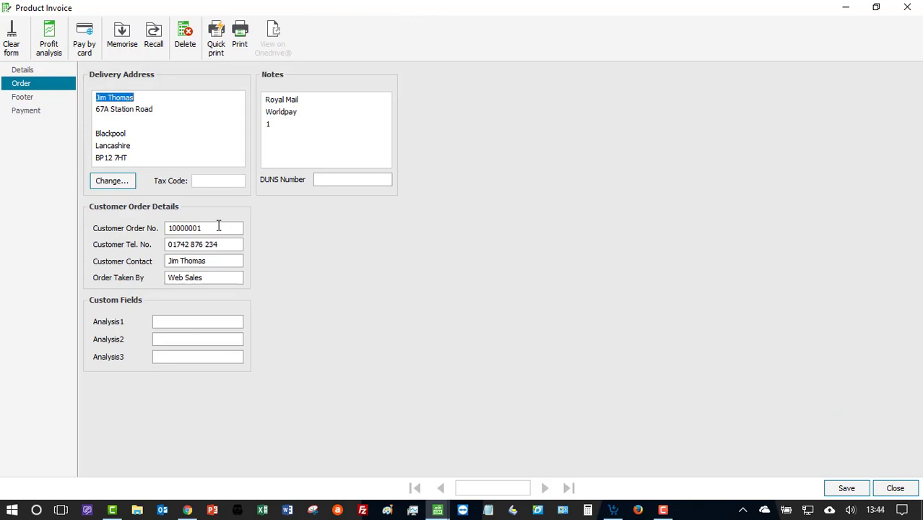
left_click(31, 115)
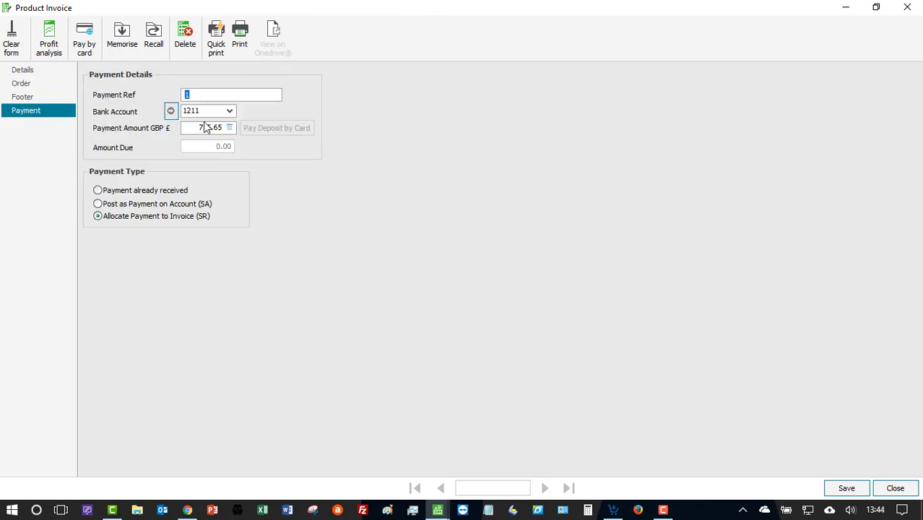
left_click(896, 488)
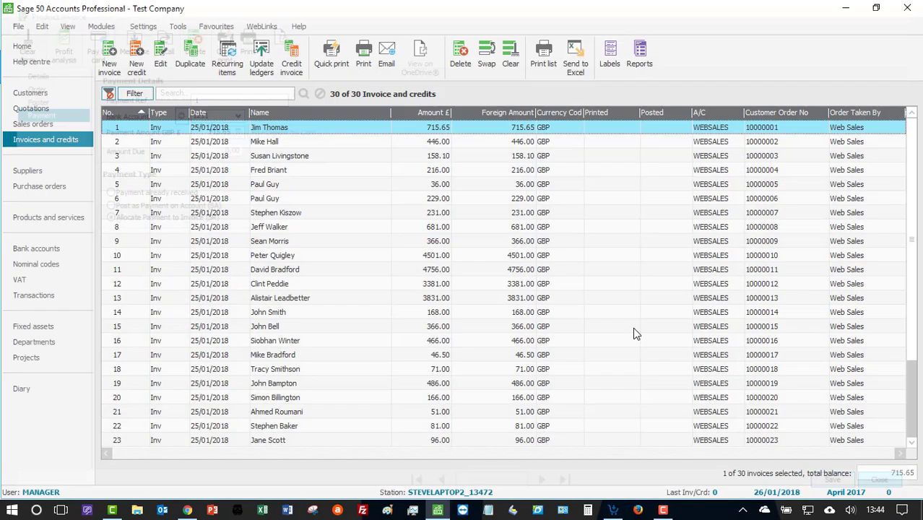
left_click(60, 247)
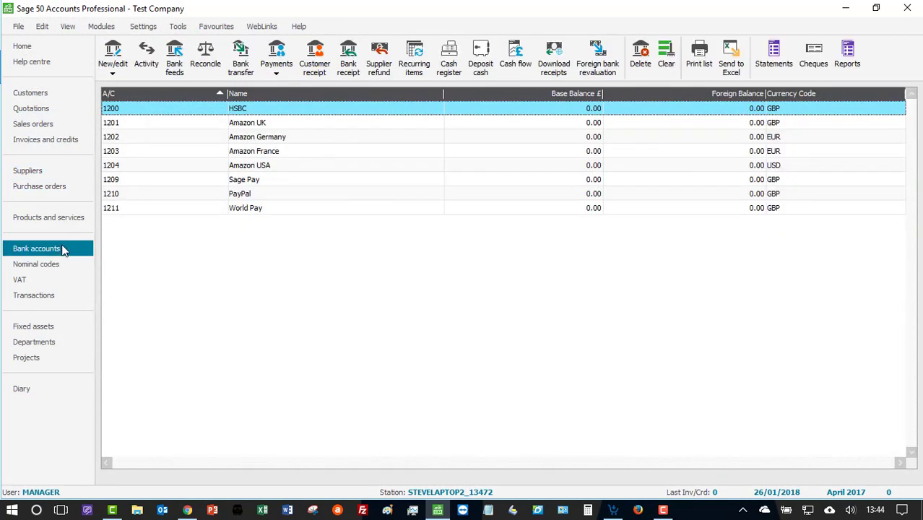
Return to the invoices and credits list and examine the customer order numbers and the channel recorded under Order Taken By
left_click(36, 139)
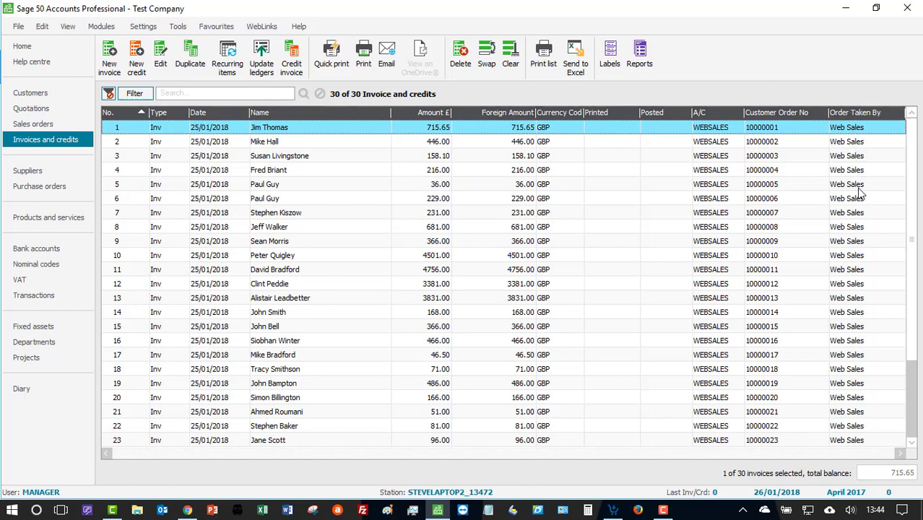
left_click(859, 227)
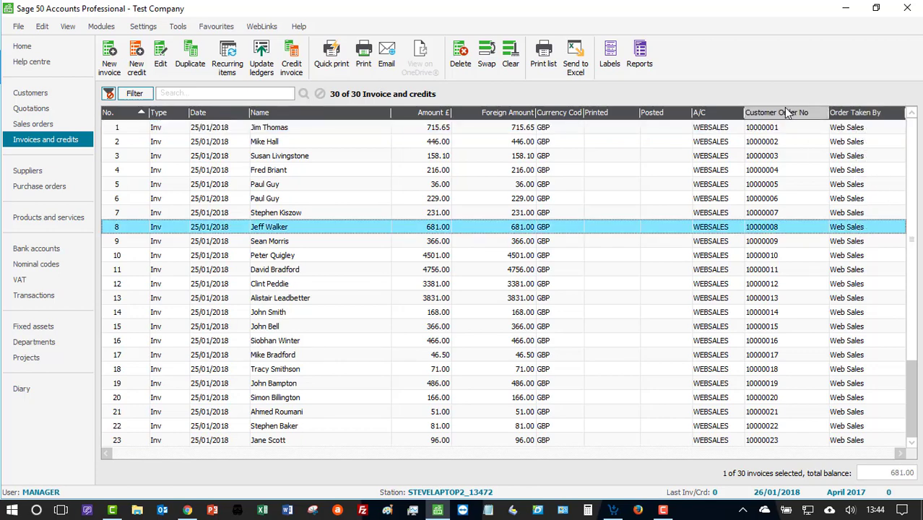
left_click(781, 128)
left_click(777, 143)
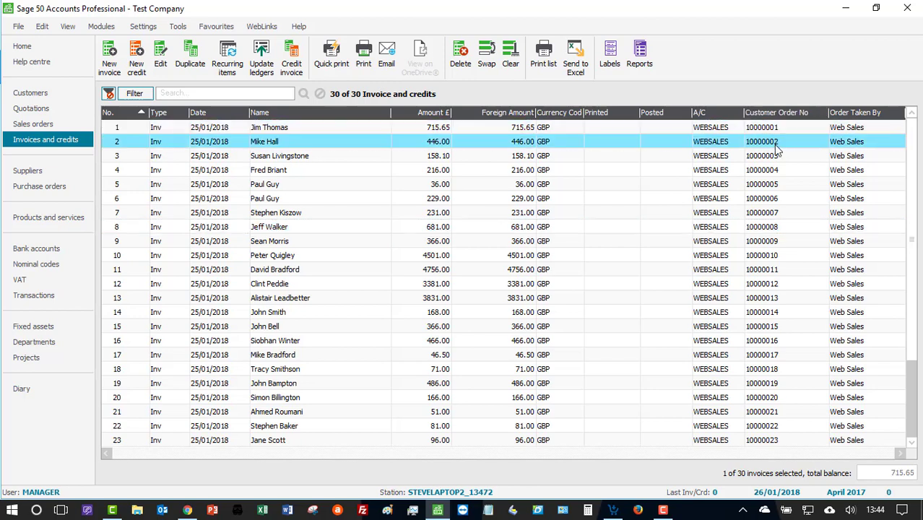
left_click(778, 156)
left_click(778, 170)
Select all invoices in the list, update the ledgers with a preview report, and close the report
left_click(592, 143)
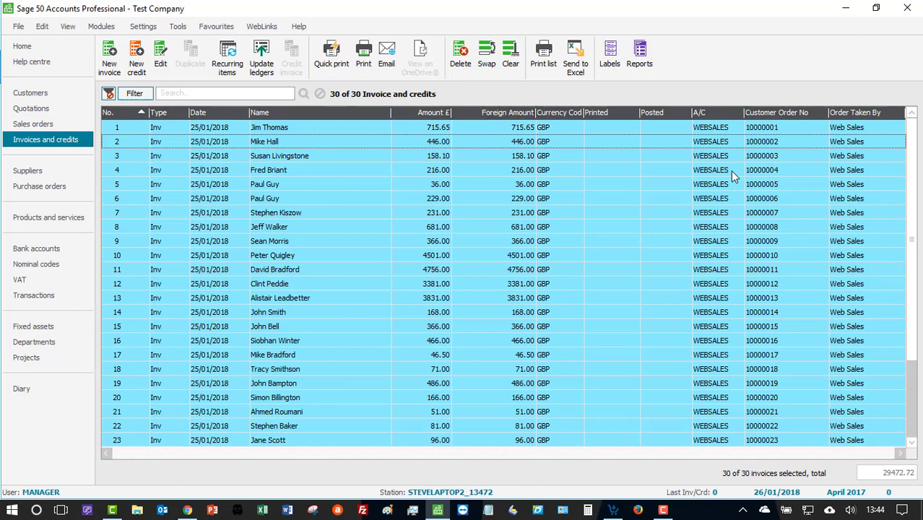
left_click(264, 69)
left_click(419, 253)
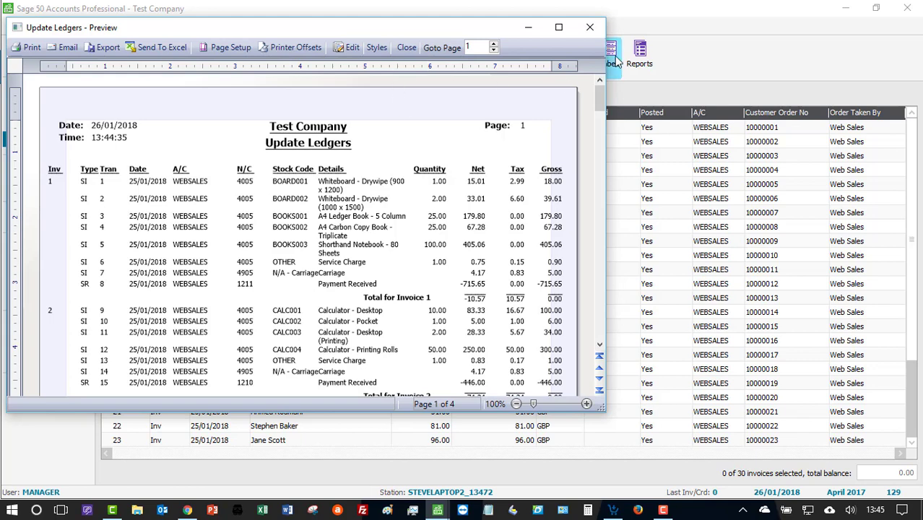
left_click(590, 28)
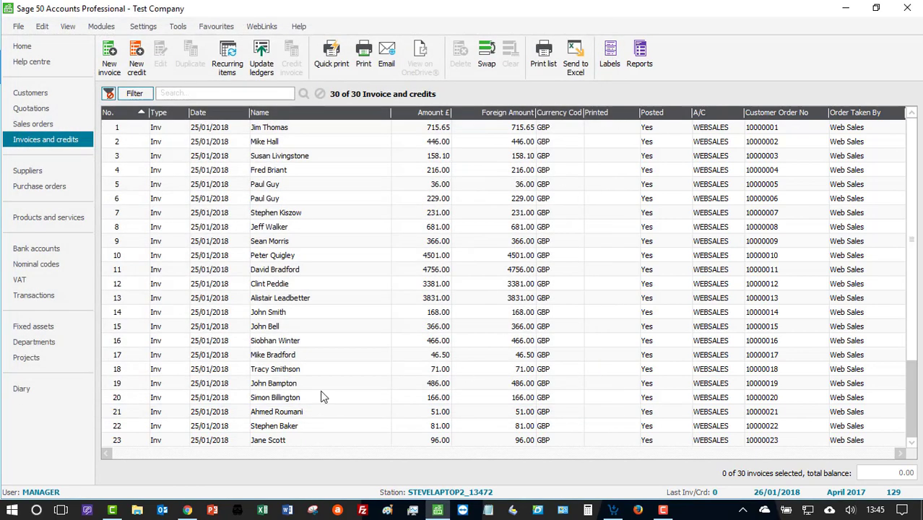
Examine the bank account balances for Sage Pay, PayPal and World Pay
left_click(29, 248)
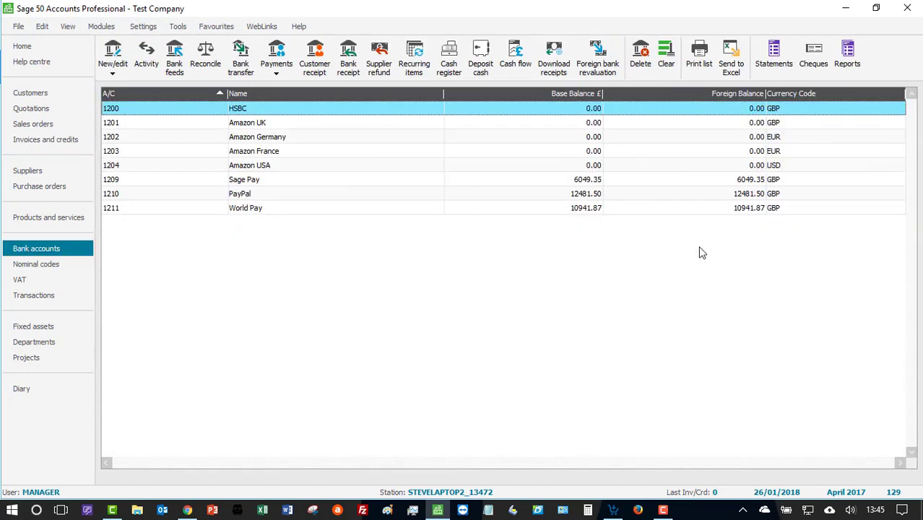
left_click(626, 181)
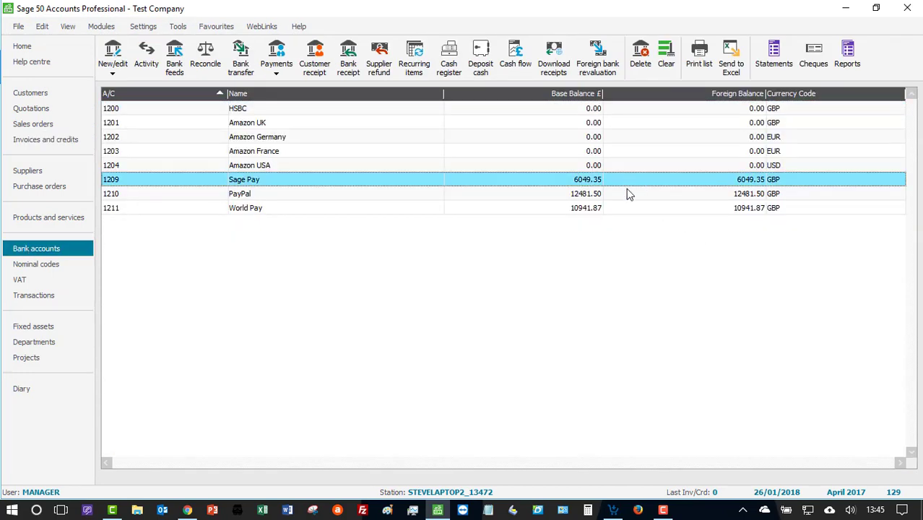
left_click(629, 194)
left_click(629, 209)
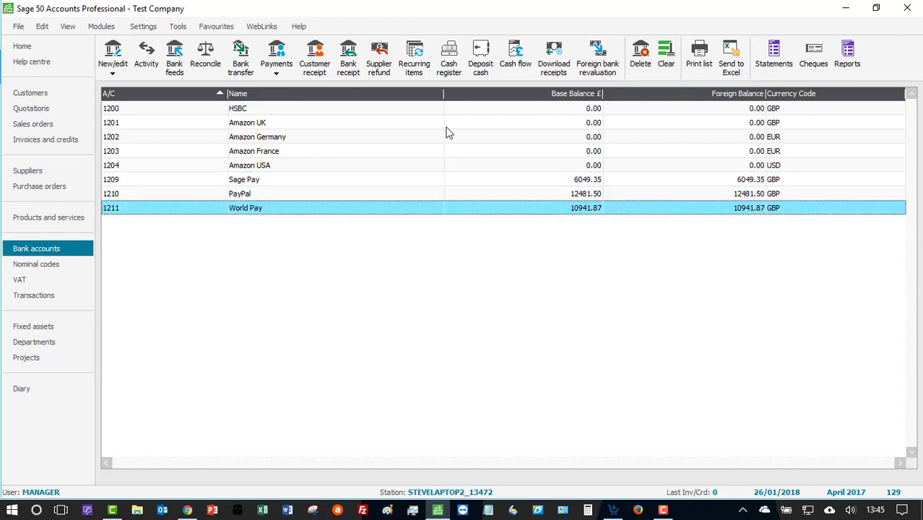
Examine each sales receipt in the World Pay account's activity and close the activity view
left_click(147, 56)
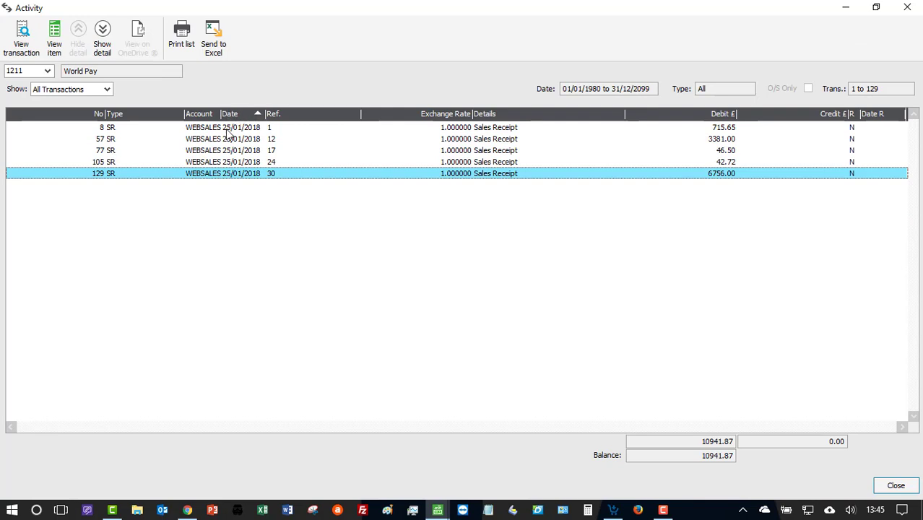
left_click(226, 130)
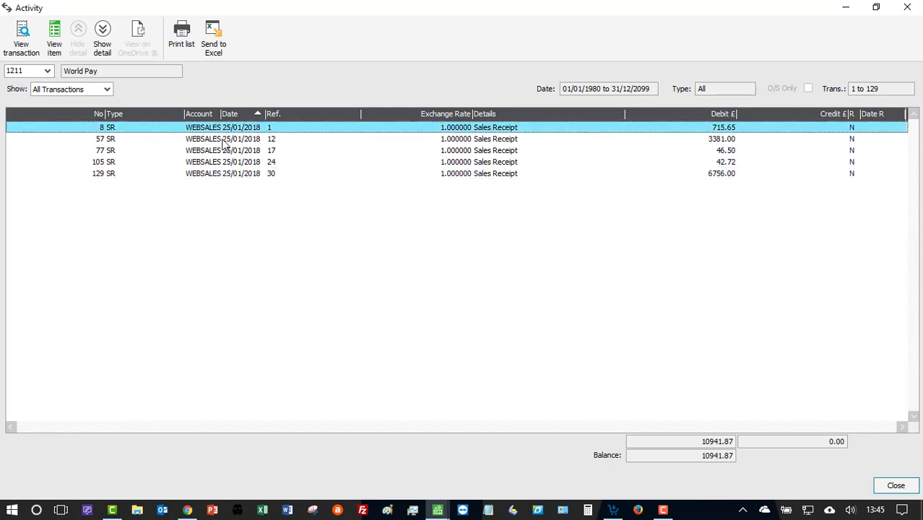
left_click(226, 141)
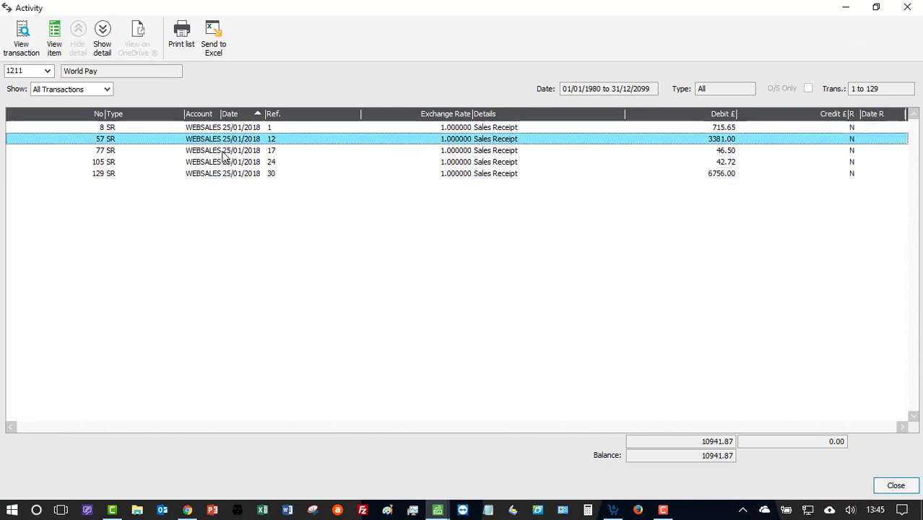
left_click(224, 152)
left_click(223, 164)
left_click(221, 174)
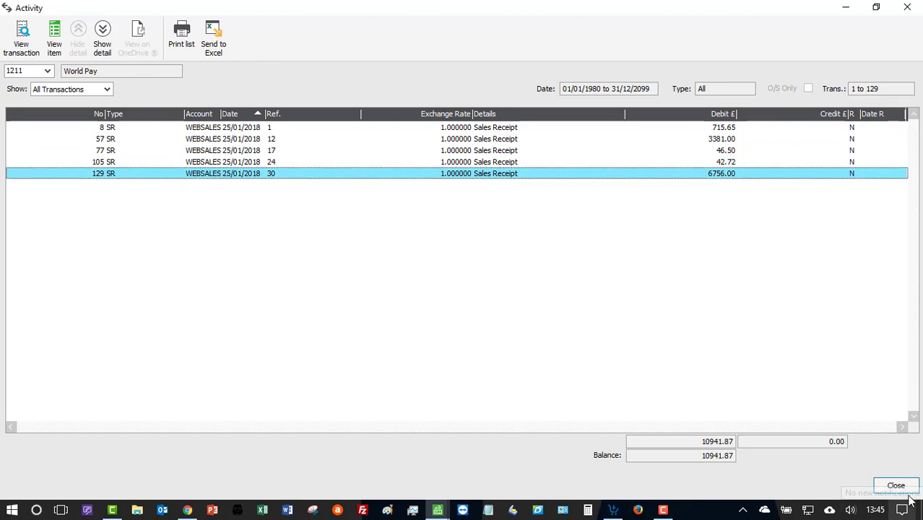
left_click(884, 489)
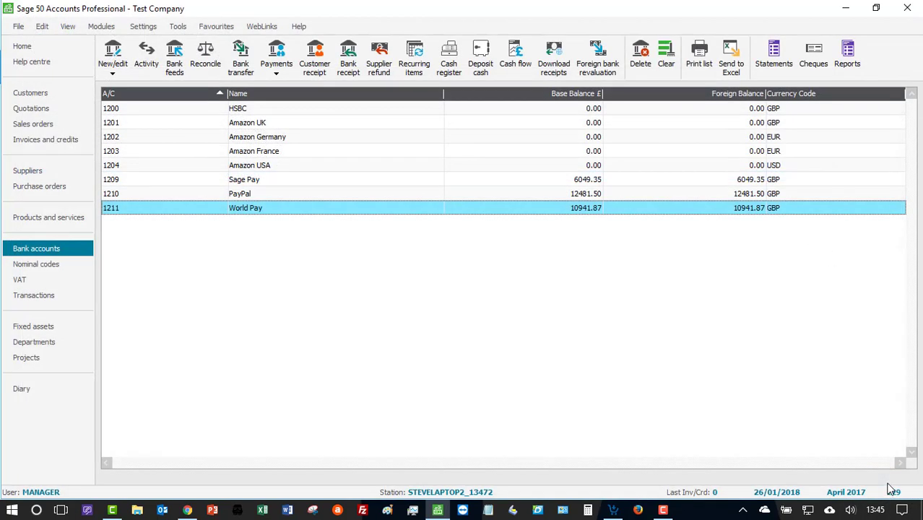
Check the product stock quantities and examine the nominal codes for Website Sales, Sales Tax Control Account, and Distribution and Carriage
left_click(84, 217)
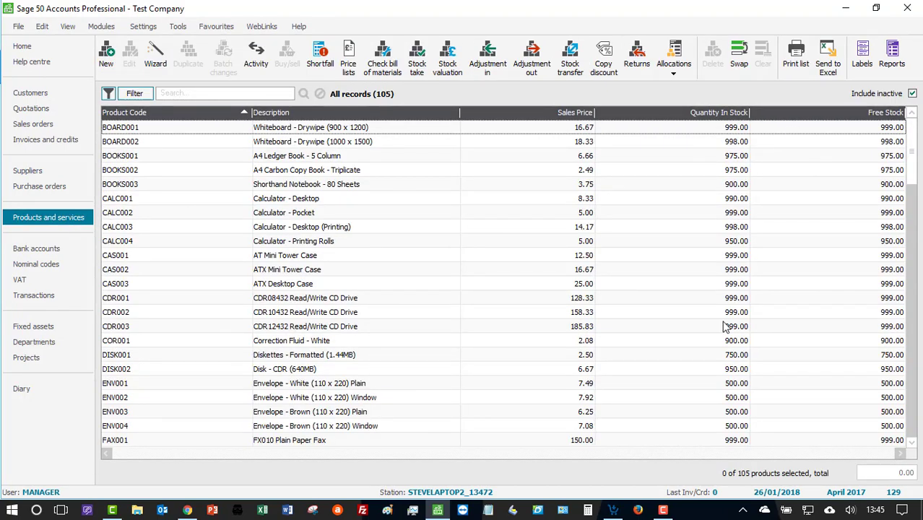
left_click(57, 264)
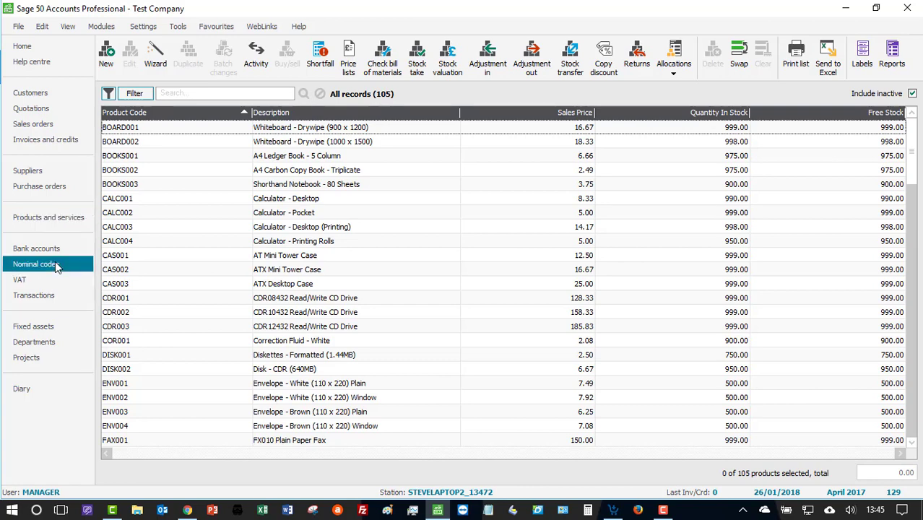
left_click(910, 300)
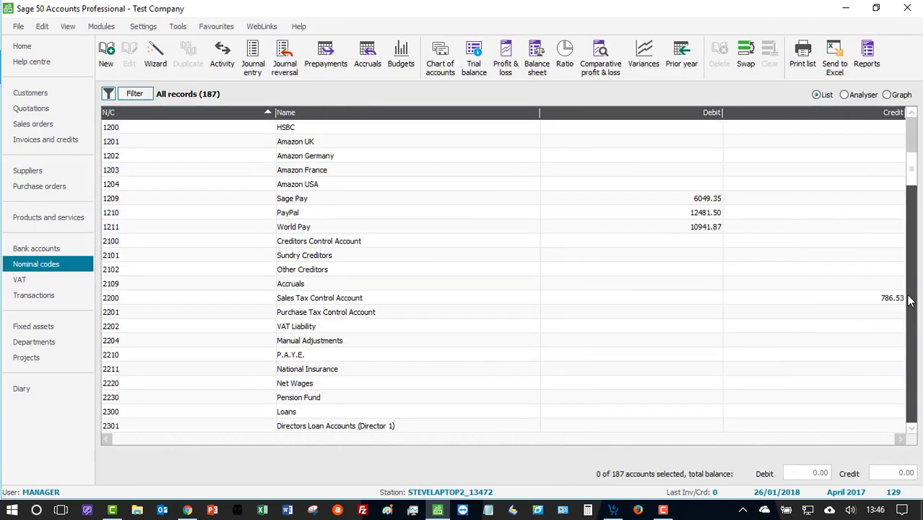
left_click(915, 413)
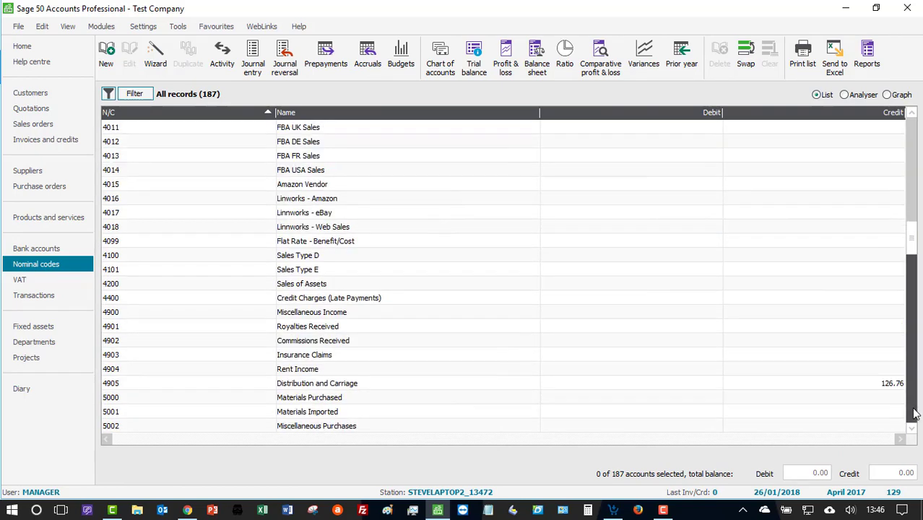
scroll(693, 260, "up", 5)
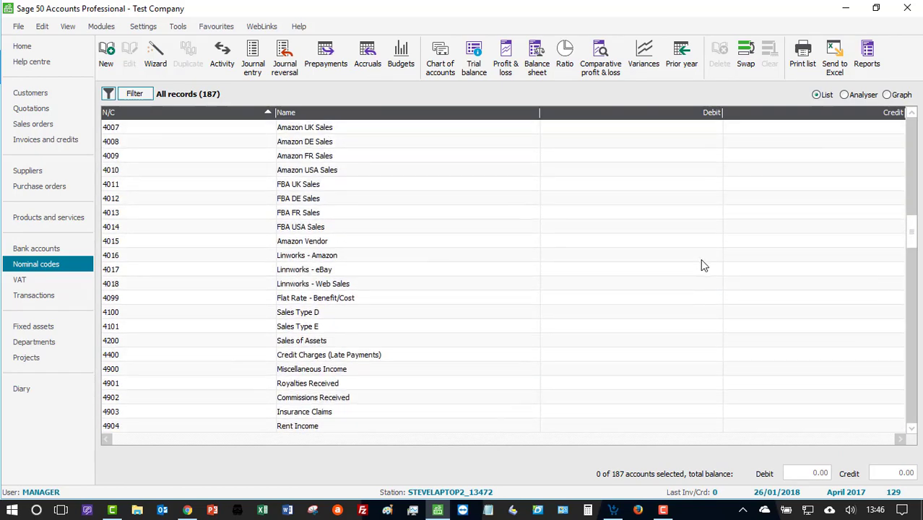
scroll(708, 269, "up", 4)
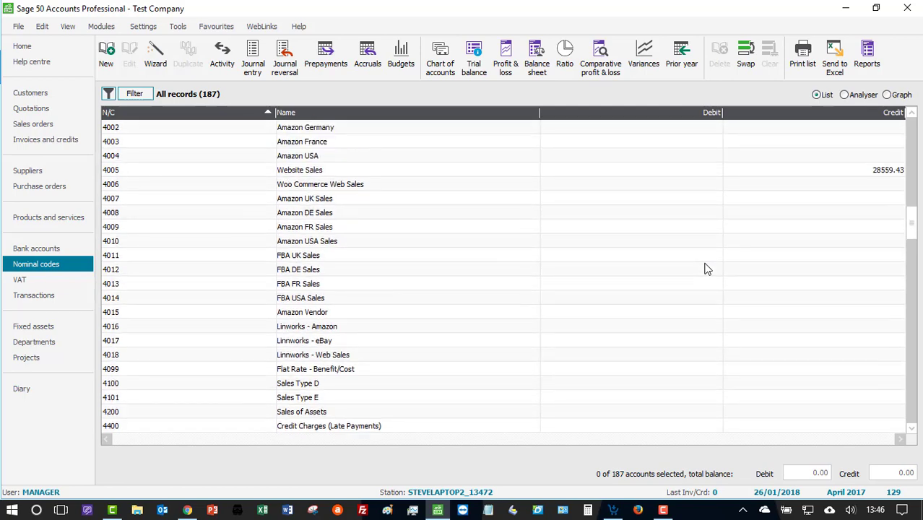
scroll(707, 270, "up", 2)
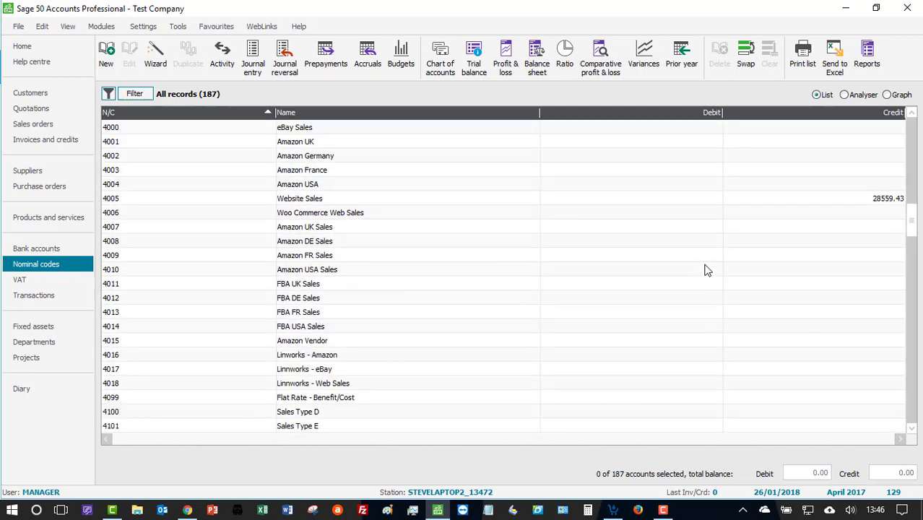
left_click(804, 200)
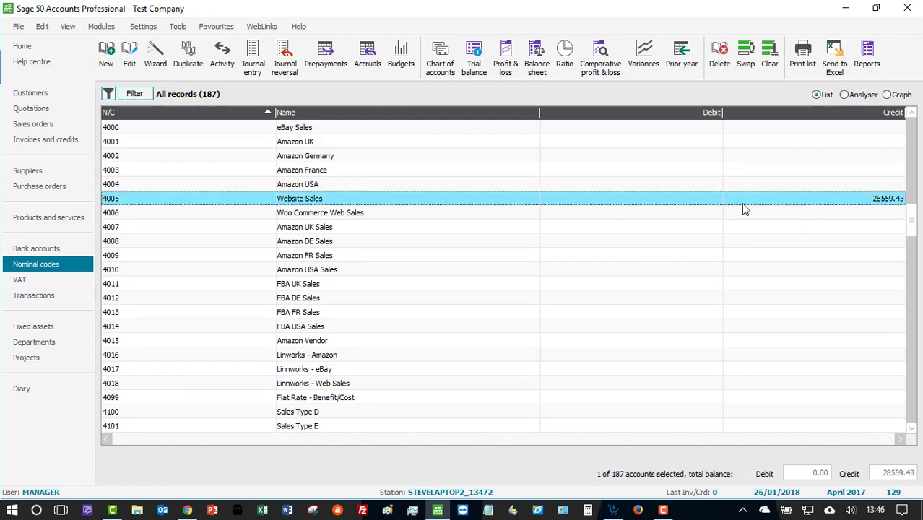
scroll(744, 208, "down", 3)
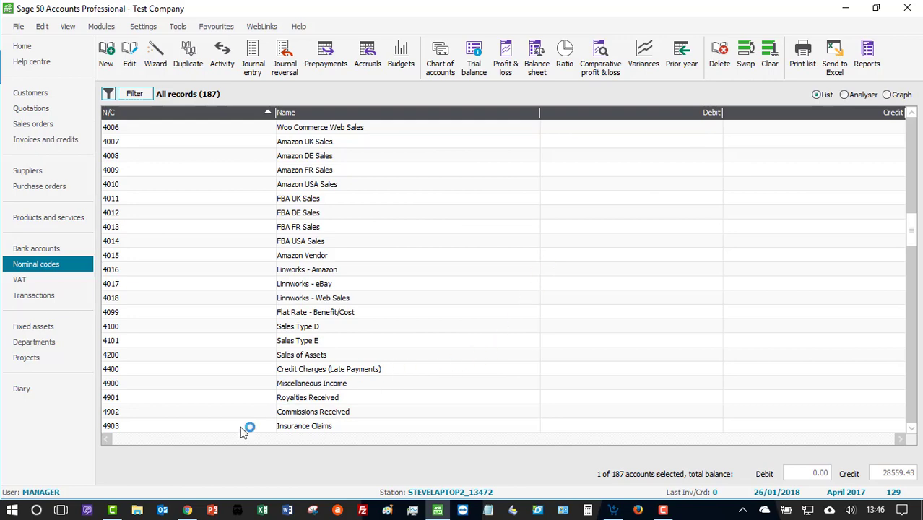
Switch to Chrome to view the Tradebox help article on setting up a Sage accounts link
left_click(187, 510)
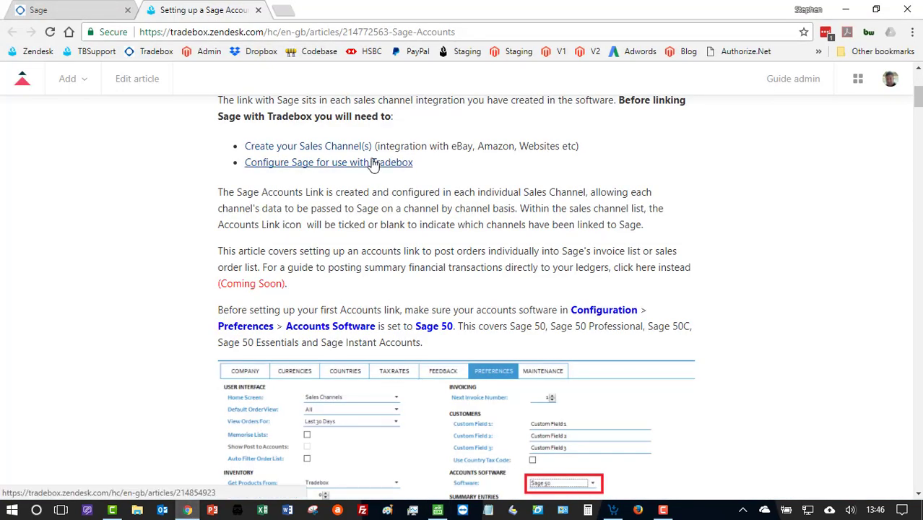